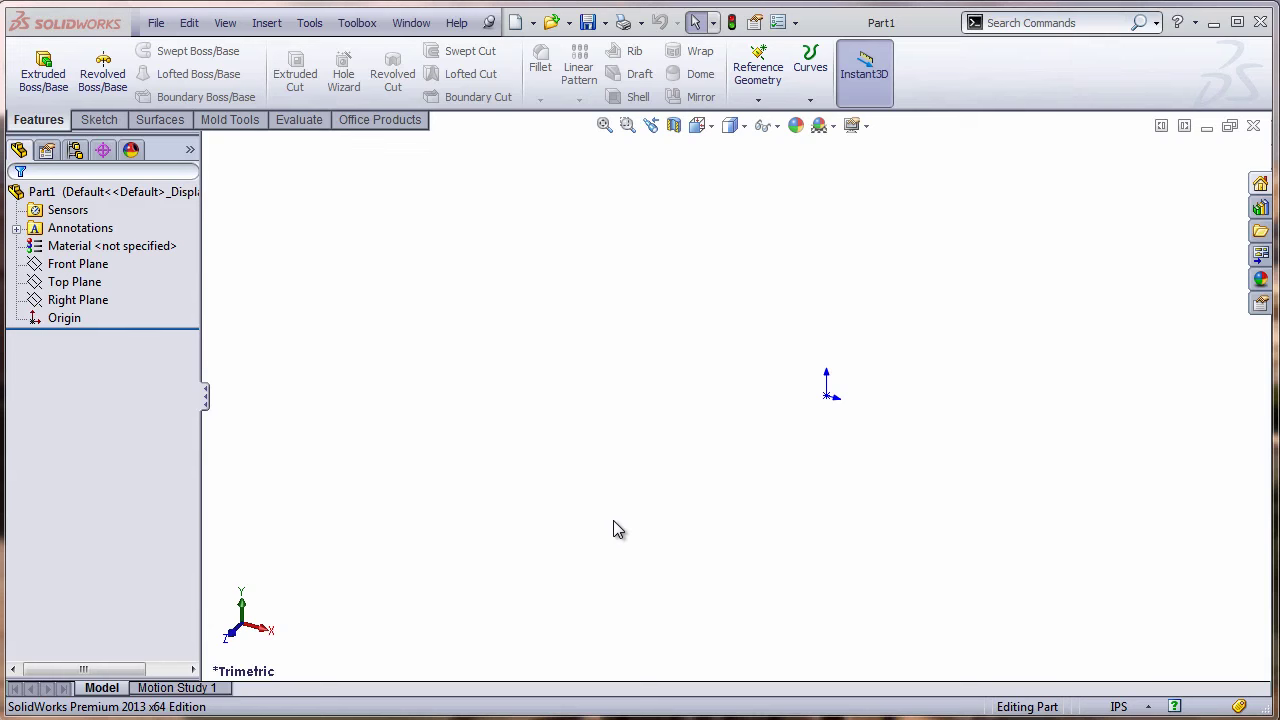
# Step: Open a sketch on the Front Plane and insert Desktop's Batman Logo.jpg as its sketch picture
pyautogui.click(88, 265)
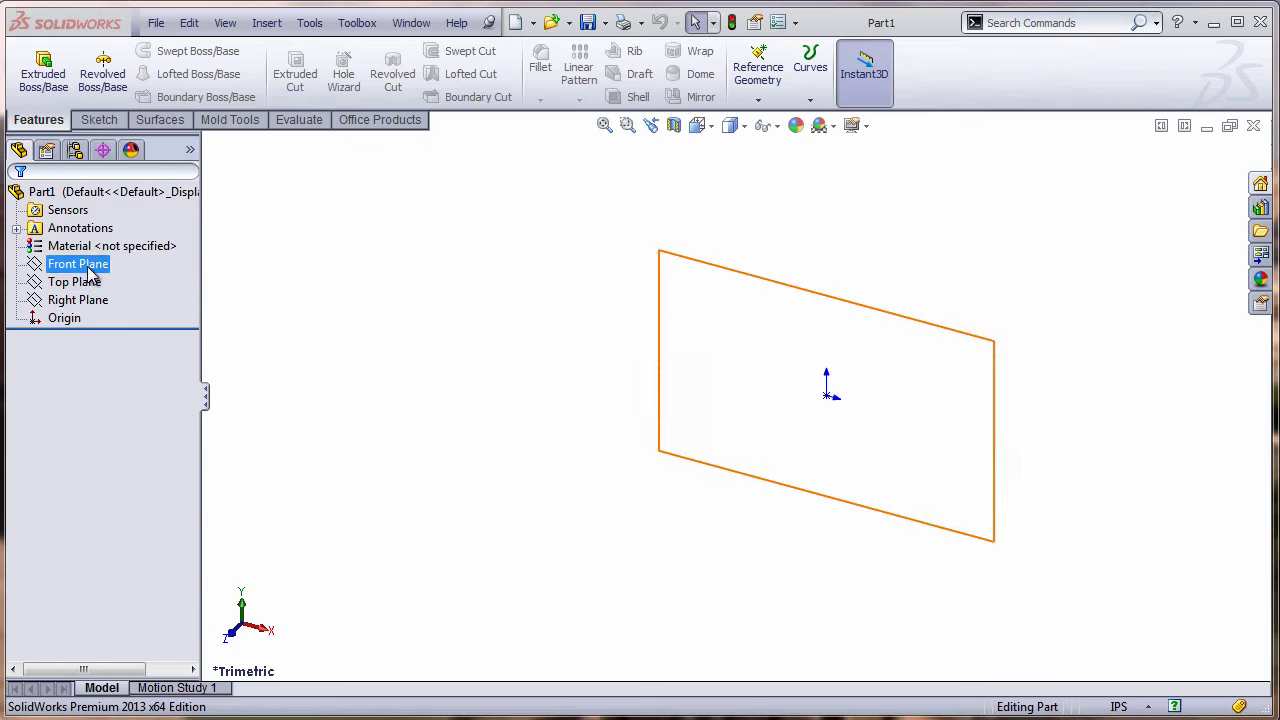
pyautogui.click(100, 229)
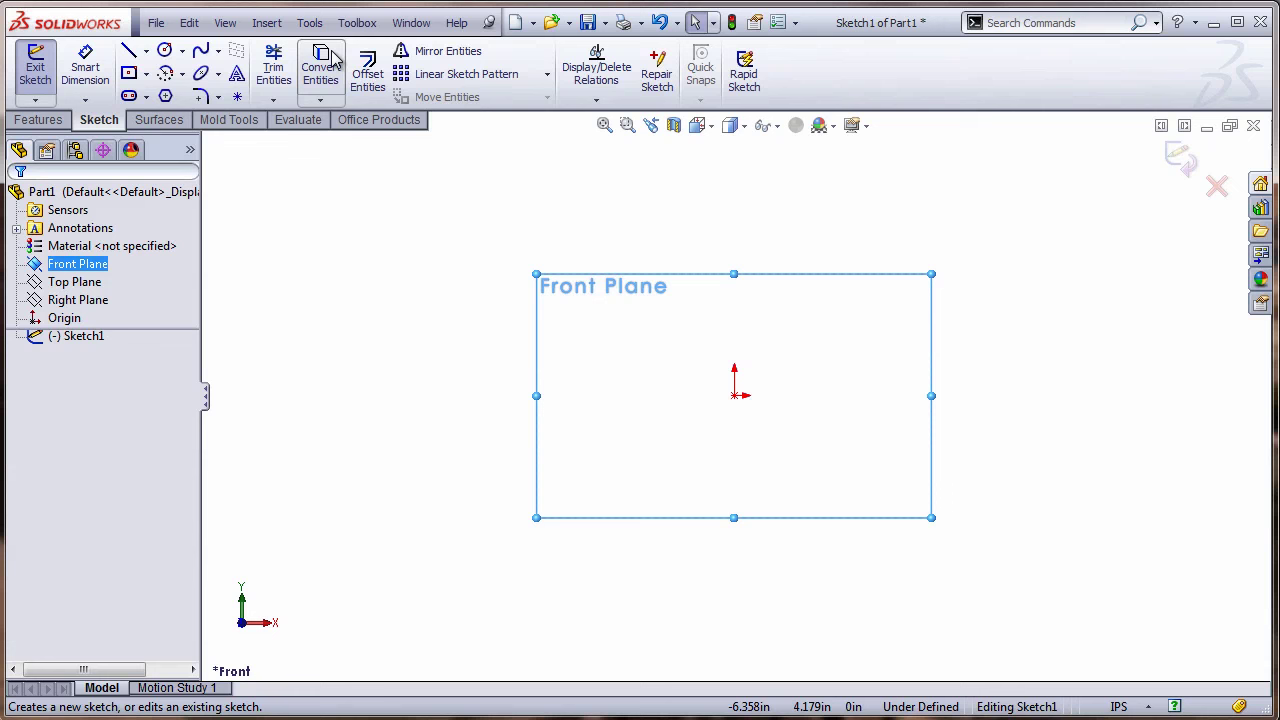
pyautogui.click(309, 22)
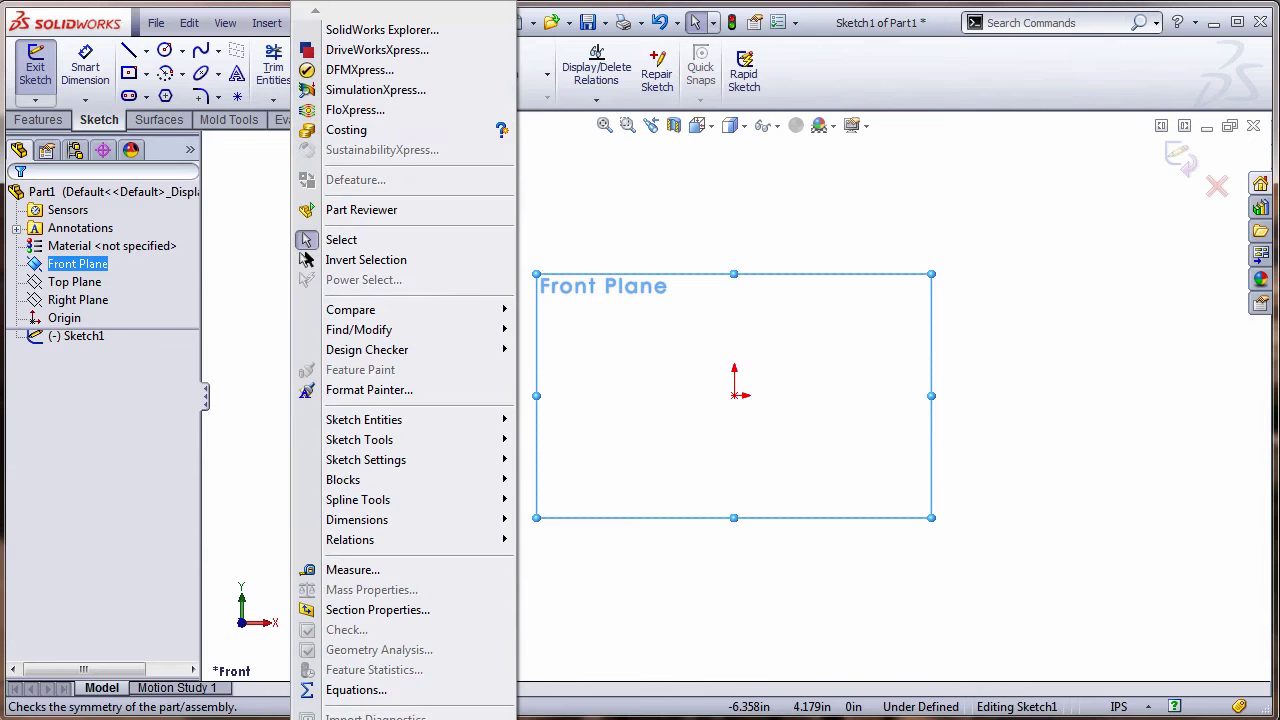
pyautogui.moveTo(392, 442)
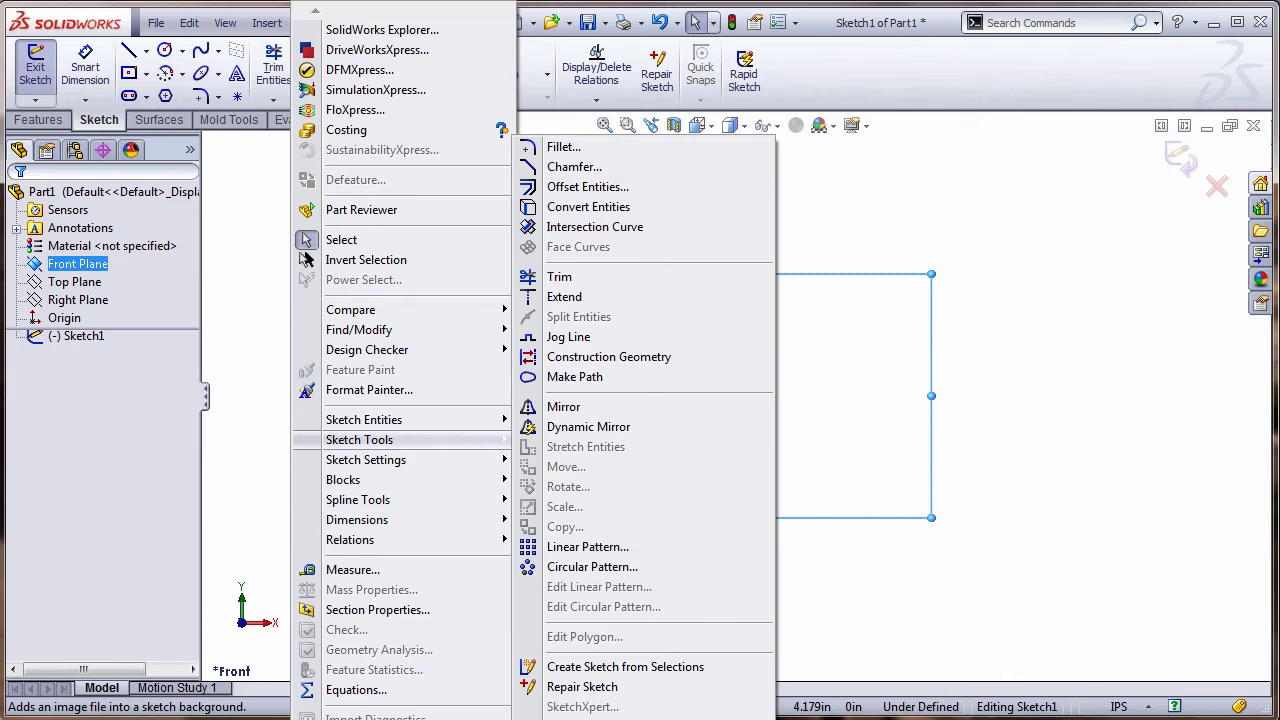
pyautogui.click(585, 718)
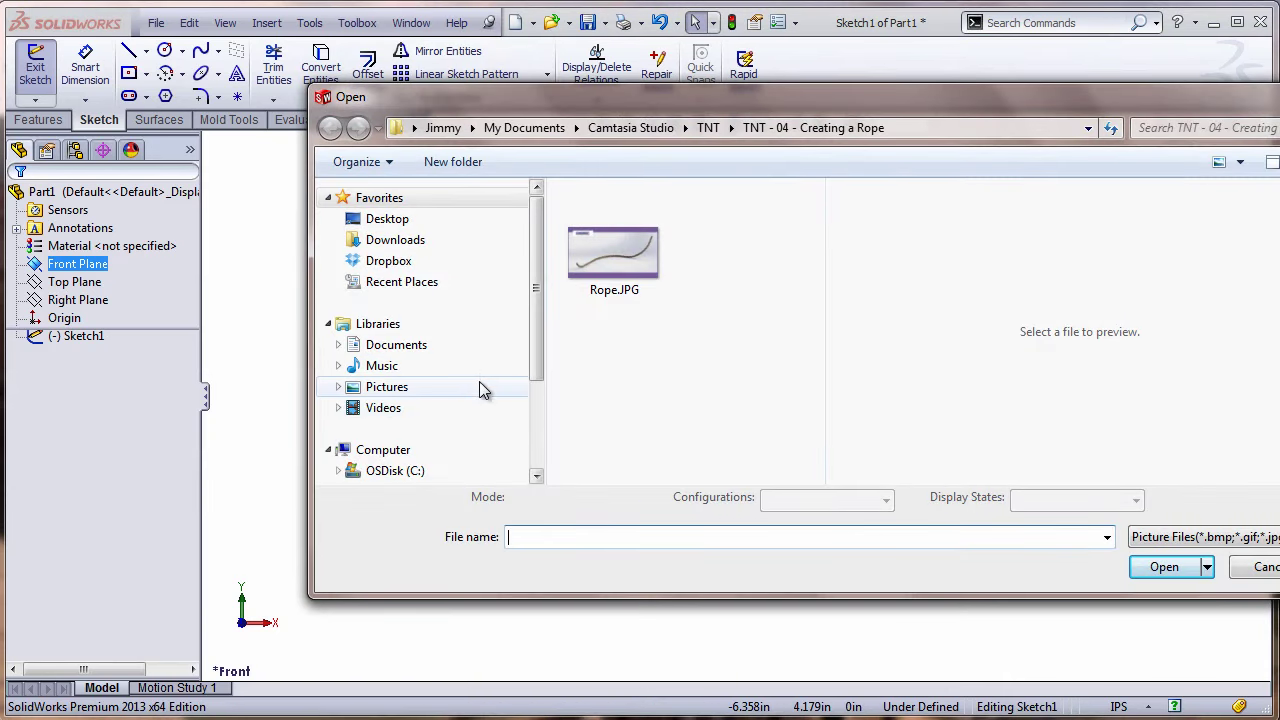
pyautogui.click(404, 226)
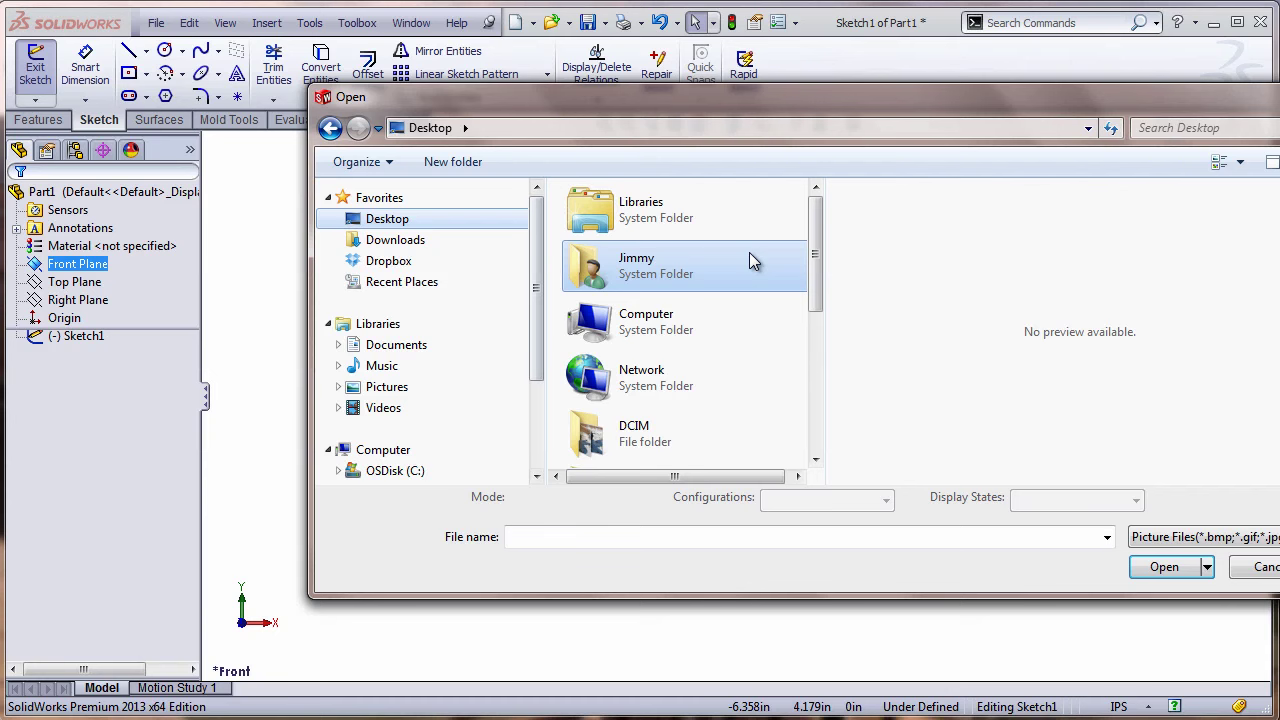
pyautogui.moveTo(818, 252); pyautogui.dragTo(818, 375)
pyautogui.click(664, 362)
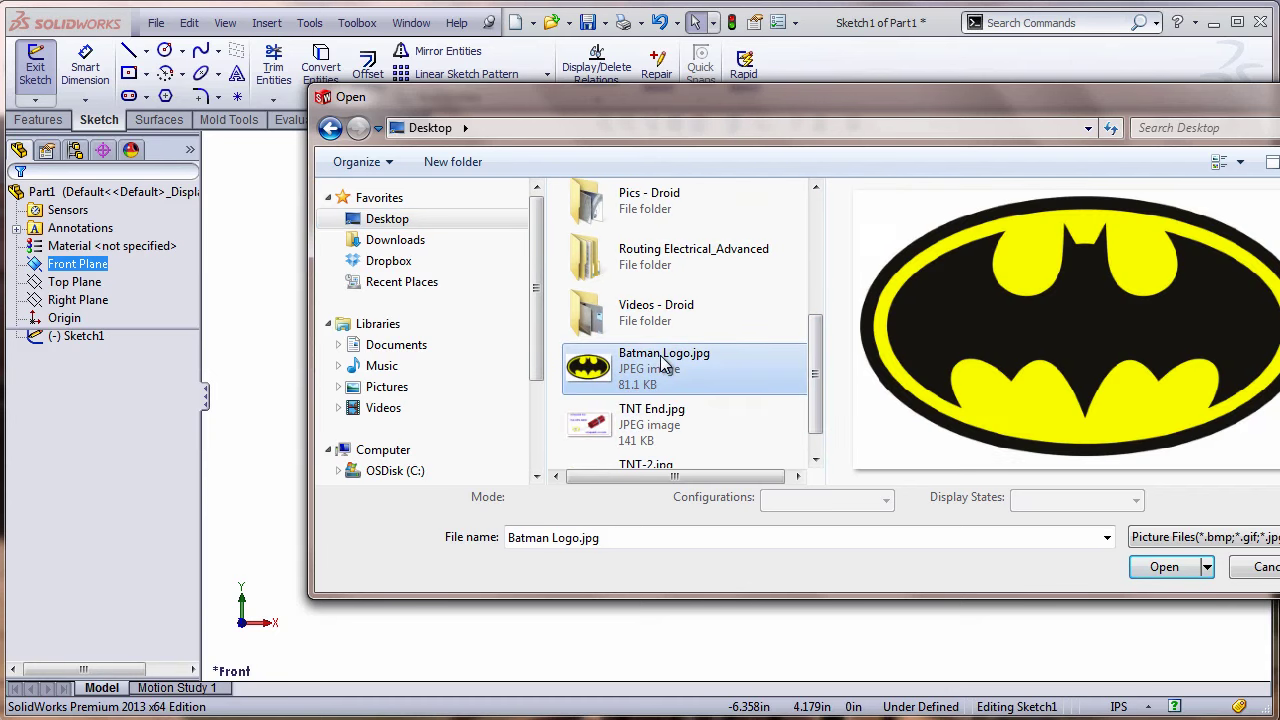
pyautogui.click(1167, 567)
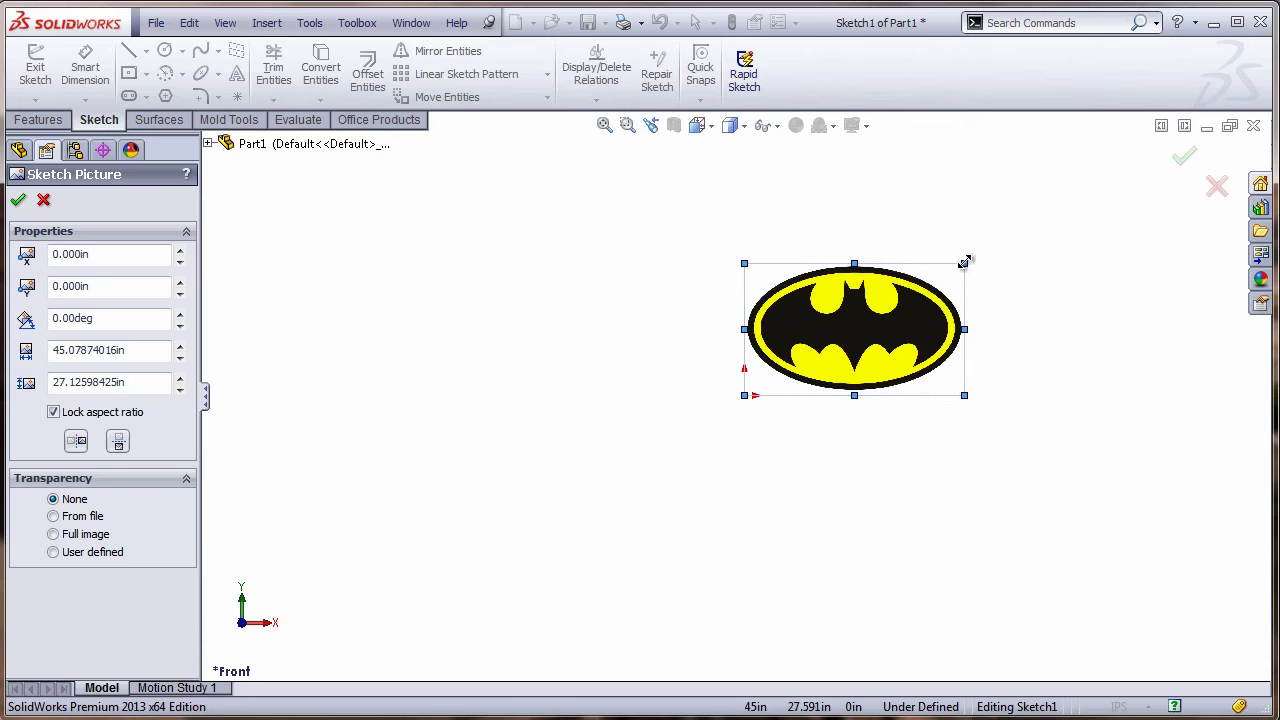
# Step: Resize the Batman picture to about 9.18 x 5.52 in, accept it, and view Normal To
pyautogui.moveTo(966, 263); pyautogui.dragTo(790, 397)
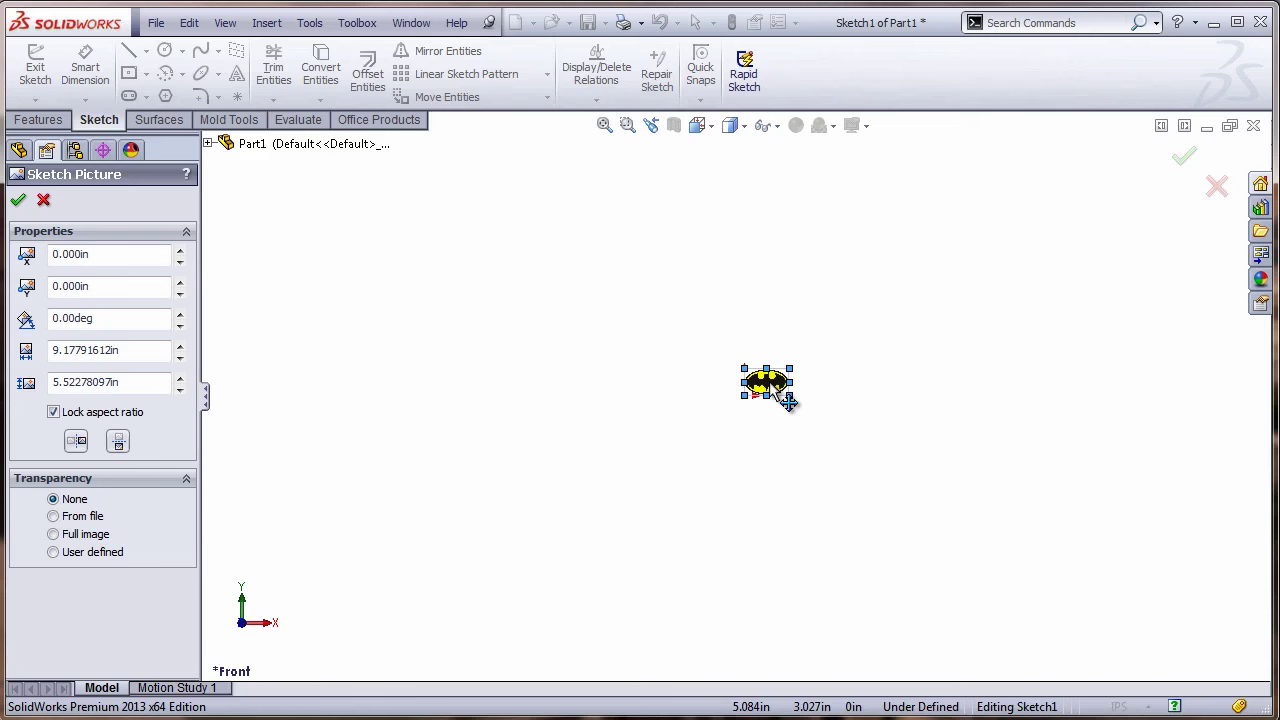
pyautogui.hotkey('ctrl', '7')
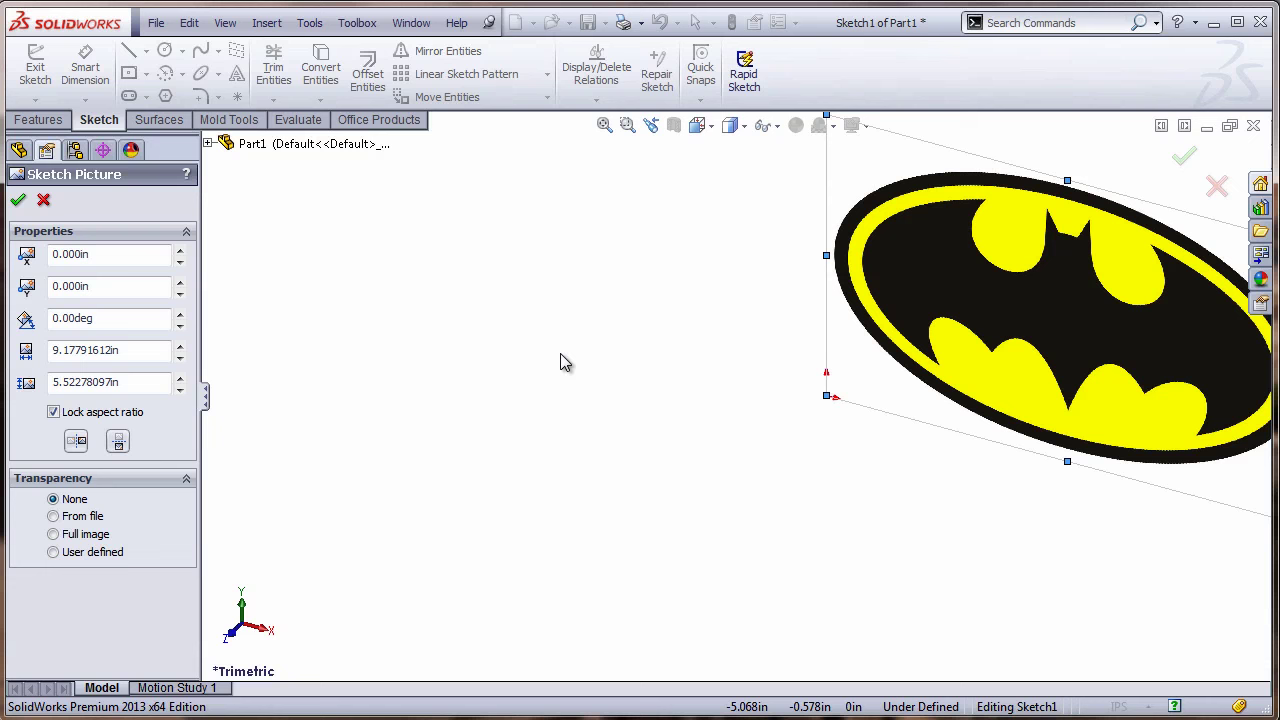
pyautogui.click(18, 200)
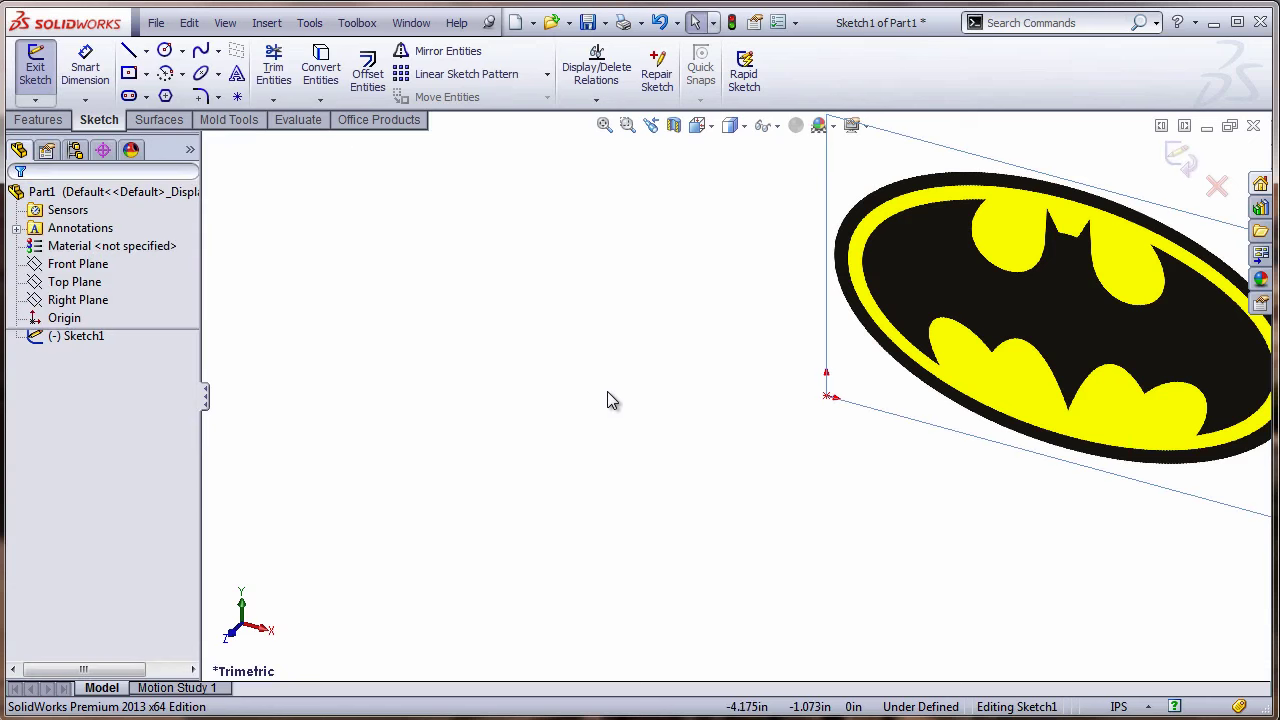
pyautogui.click(608, 390)
pyautogui.press('space')
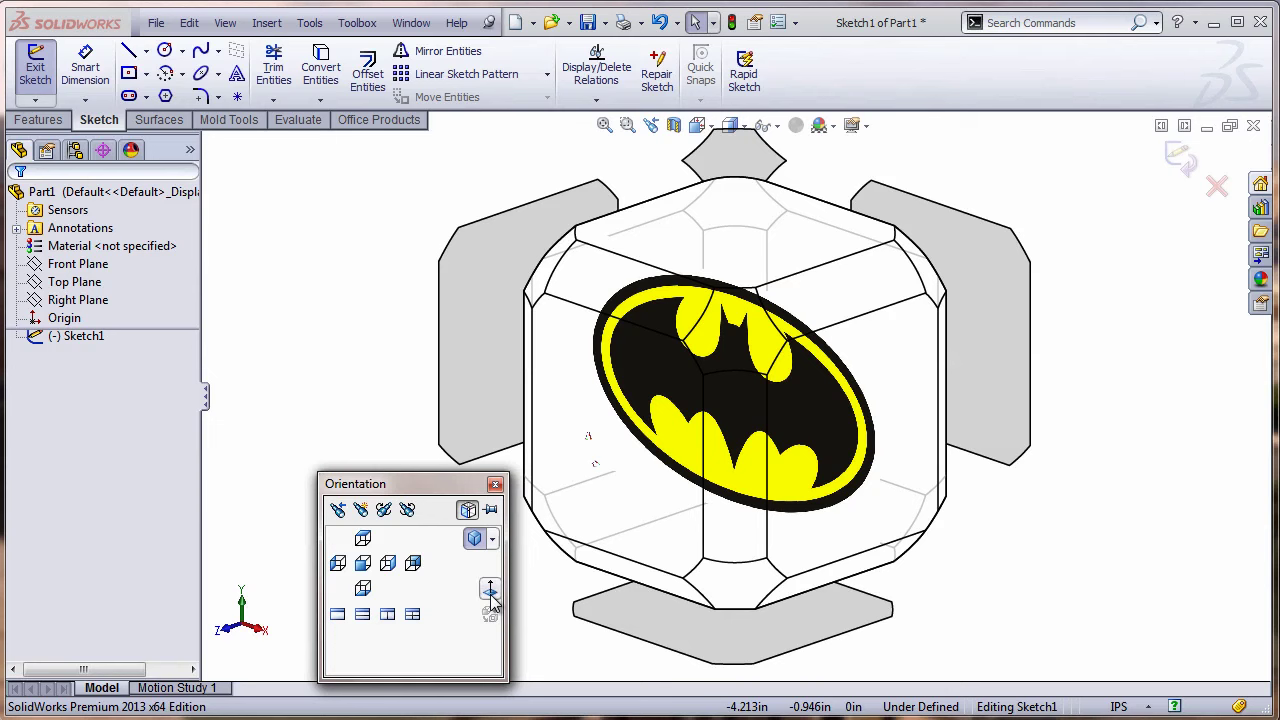
pyautogui.click(490, 589)
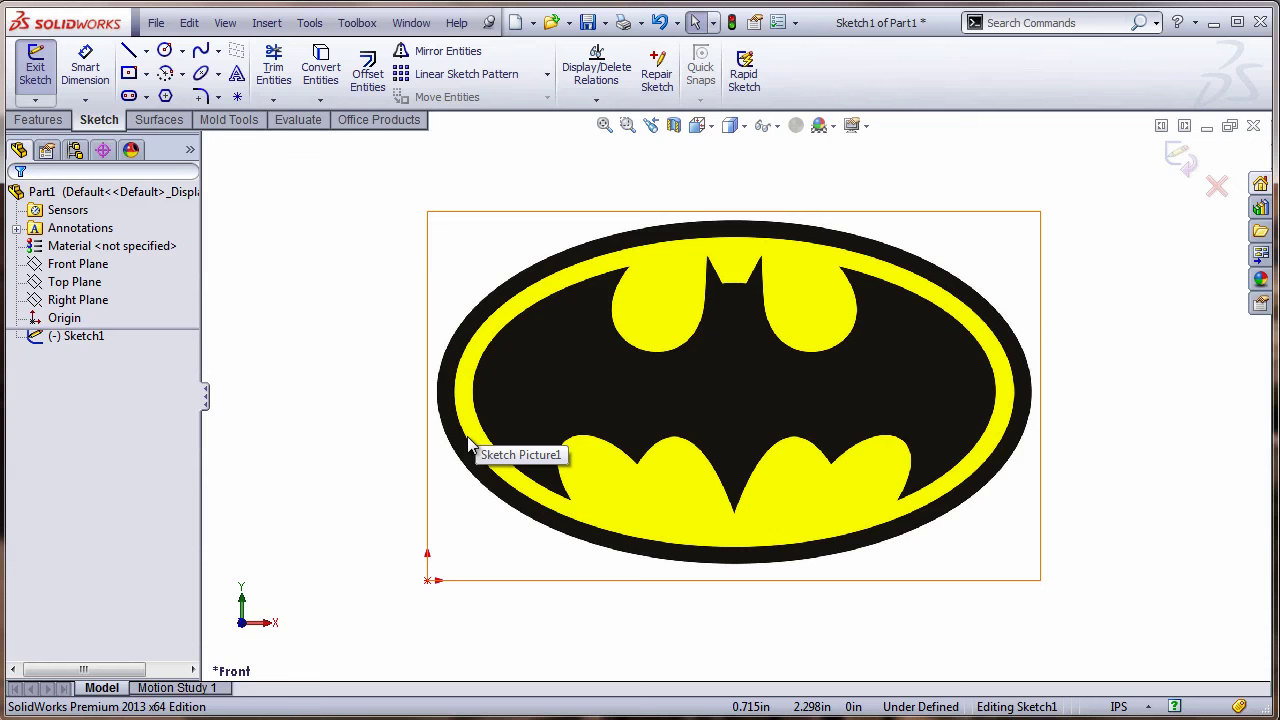
# Step: Draw a horizontal centerline across the origin below the logo
pyautogui.click(146, 51)
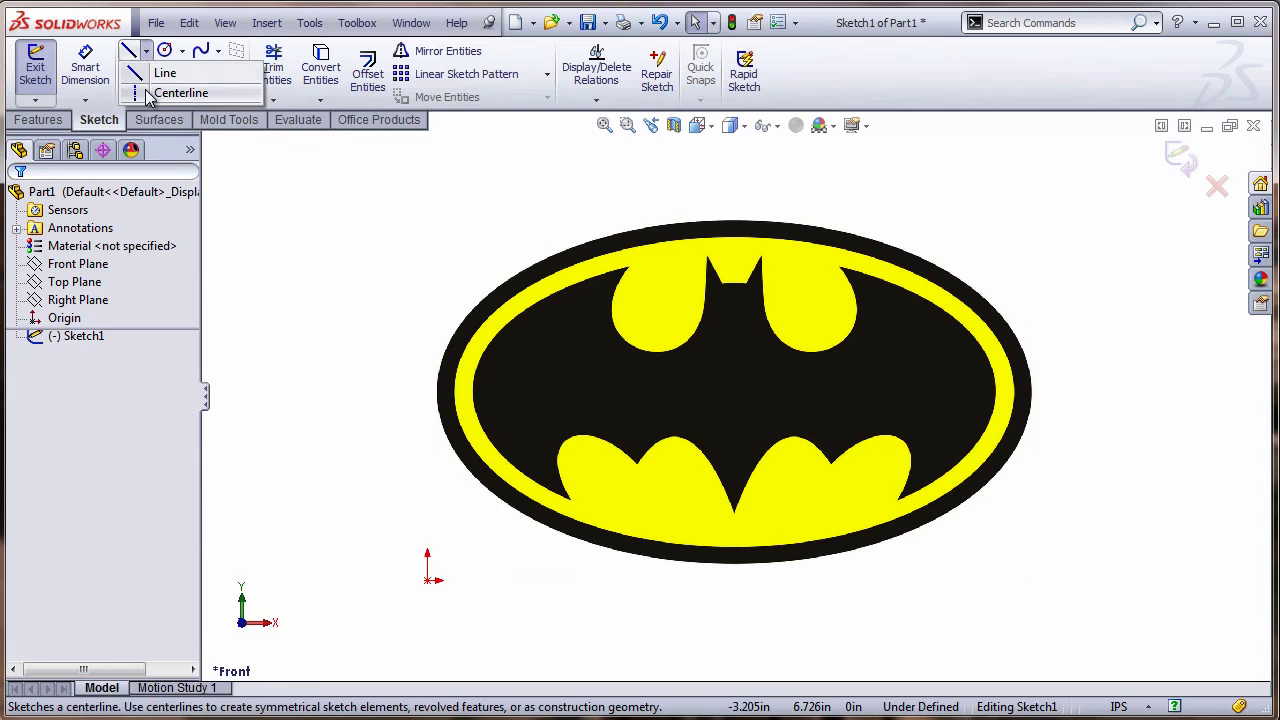
pyautogui.click(175, 92)
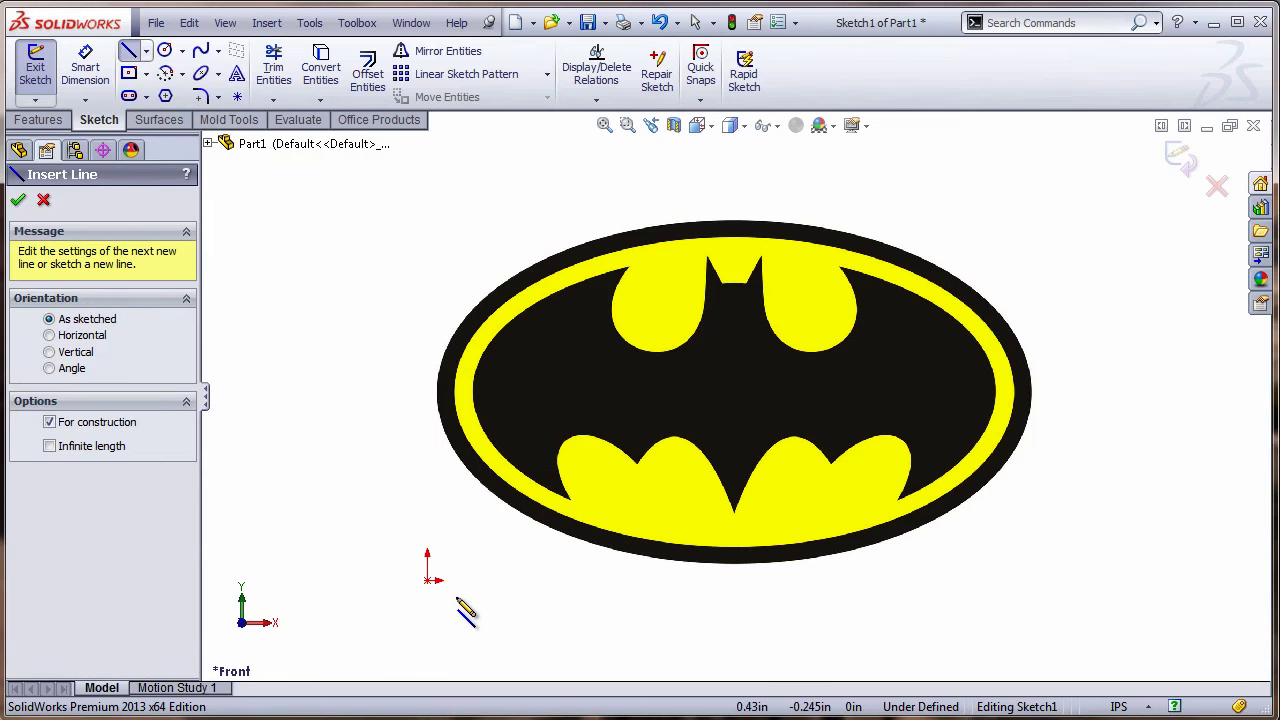
pyautogui.click(304, 580)
pyautogui.click(555, 580)
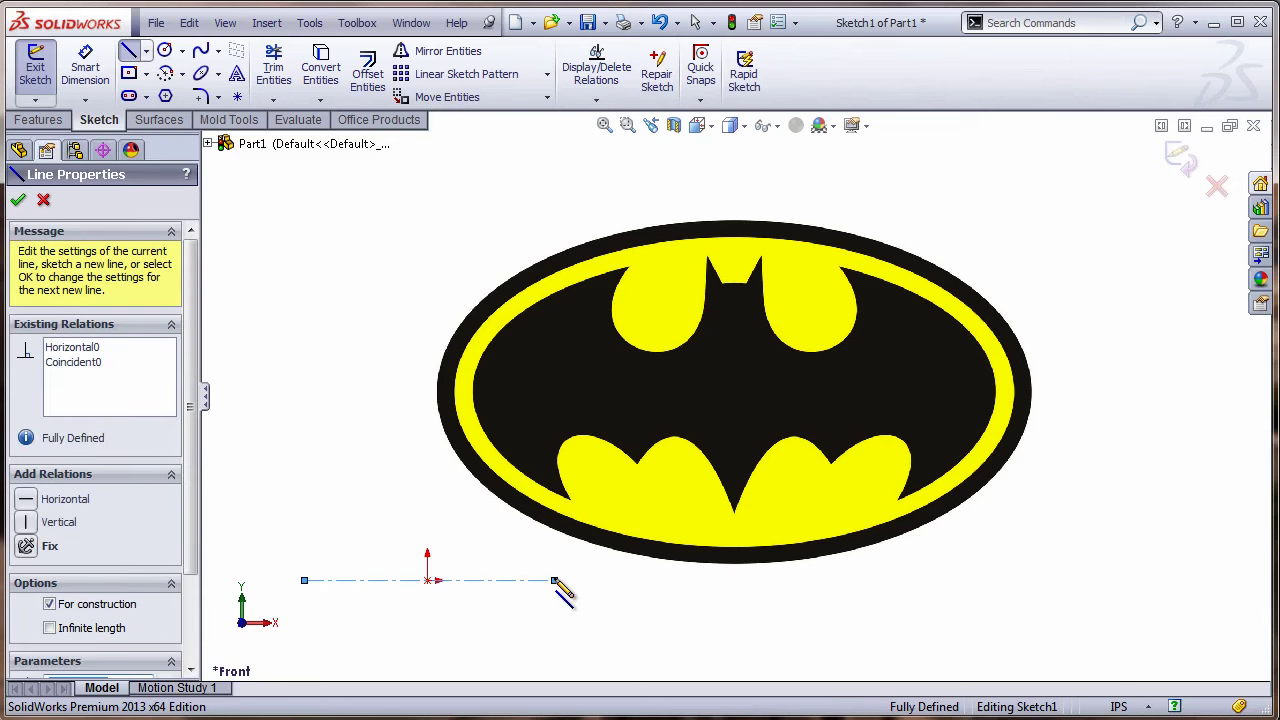
pyautogui.press('Escape')
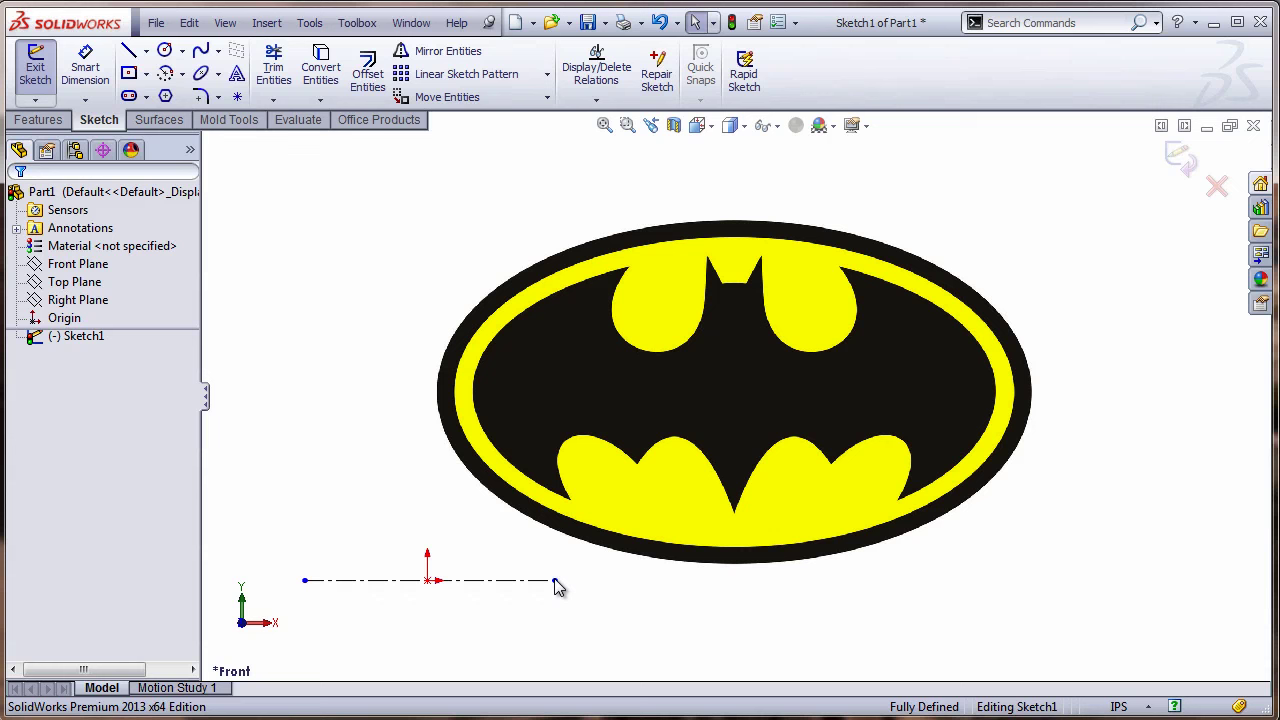
# Step: Dimension the centerline's length to 5 inches
pyautogui.click(72, 64)
pyautogui.click(408, 580)
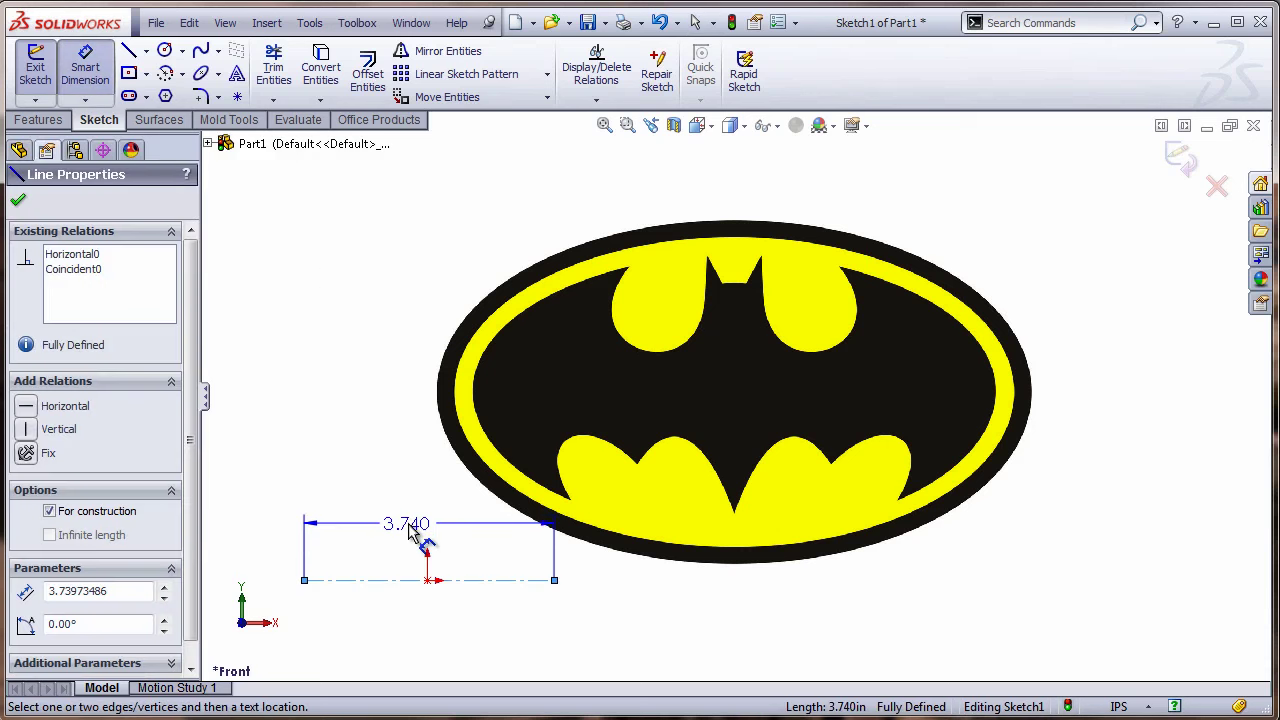
pyautogui.click(408, 533)
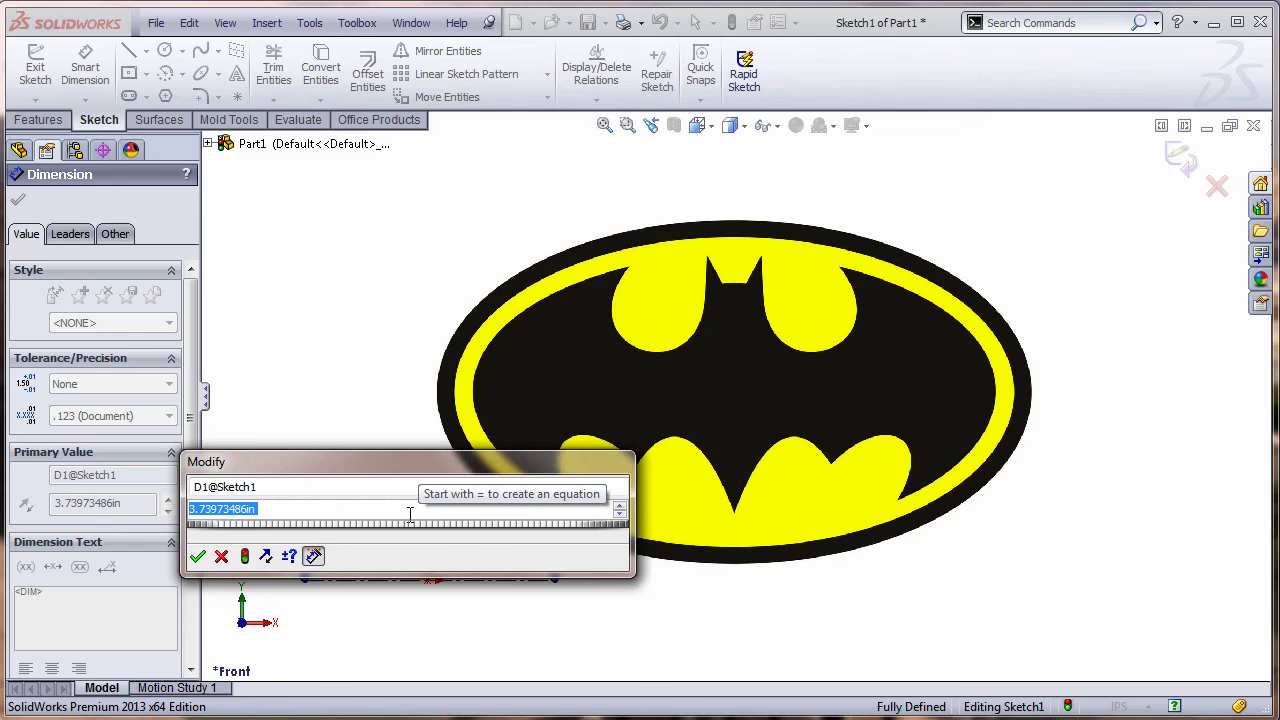
pyautogui.write('5')
pyautogui.press('Return')
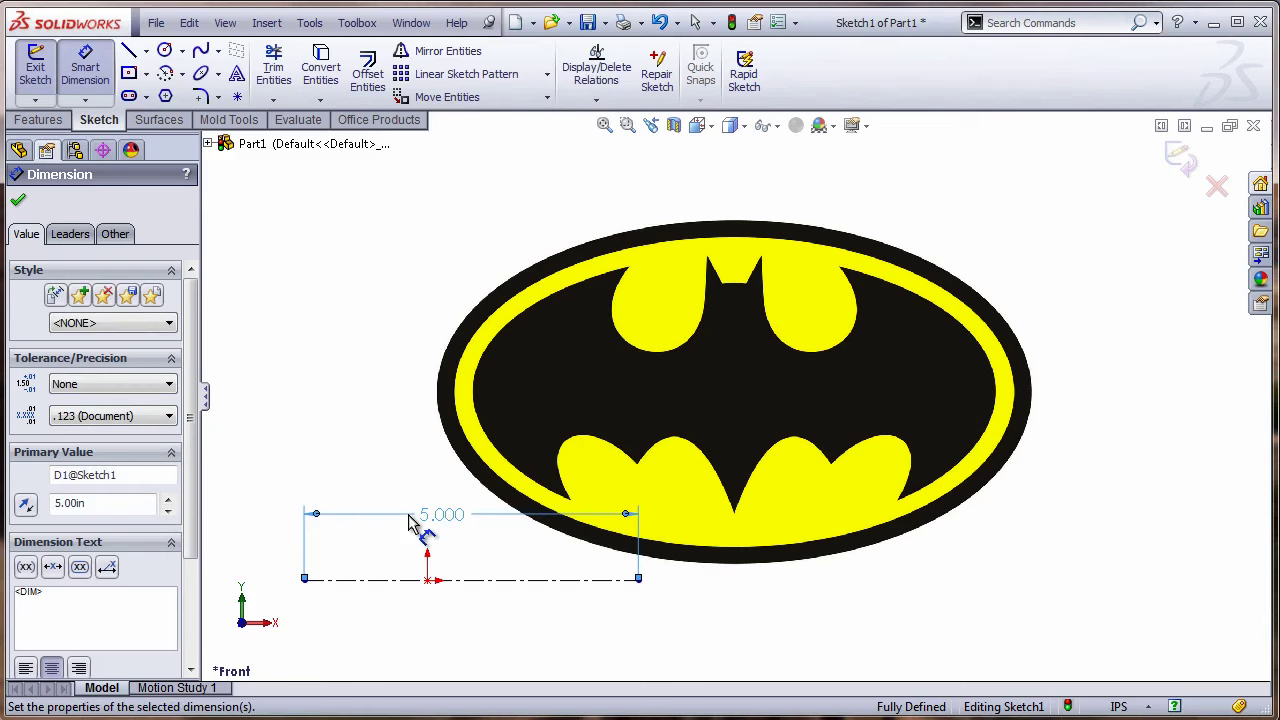
pyautogui.click(352, 425)
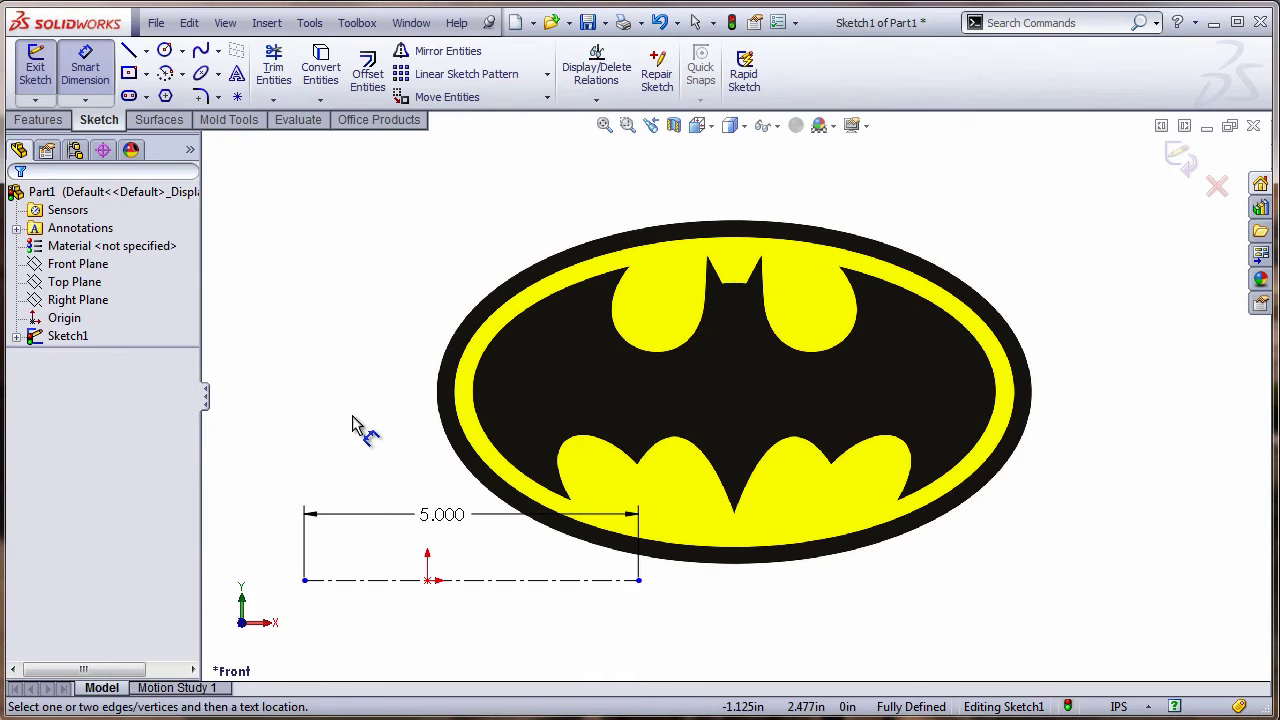
pyautogui.press('Escape')
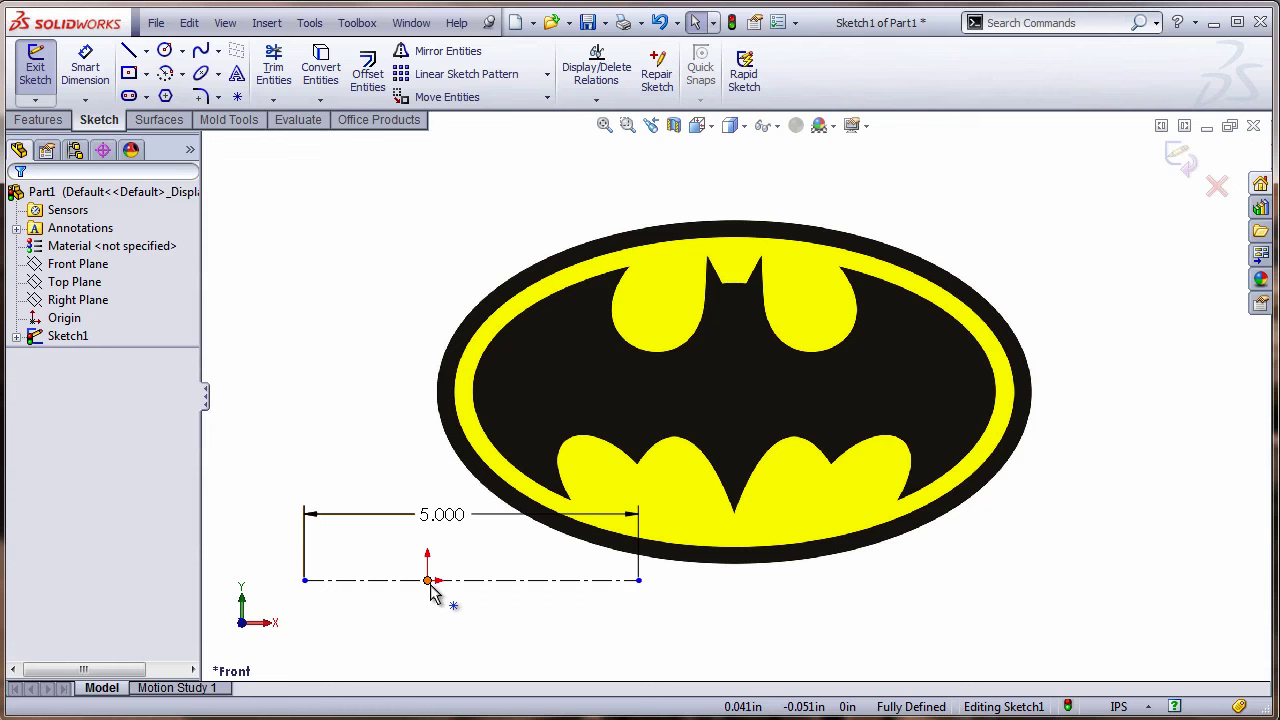
# Step: Add a midpoint relation centering the centerline on the origin
pyautogui.click(430, 586)
pyautogui.keyDown('ctrl'); pyautogui.click(468, 581); pyautogui.keyUp('ctrl')
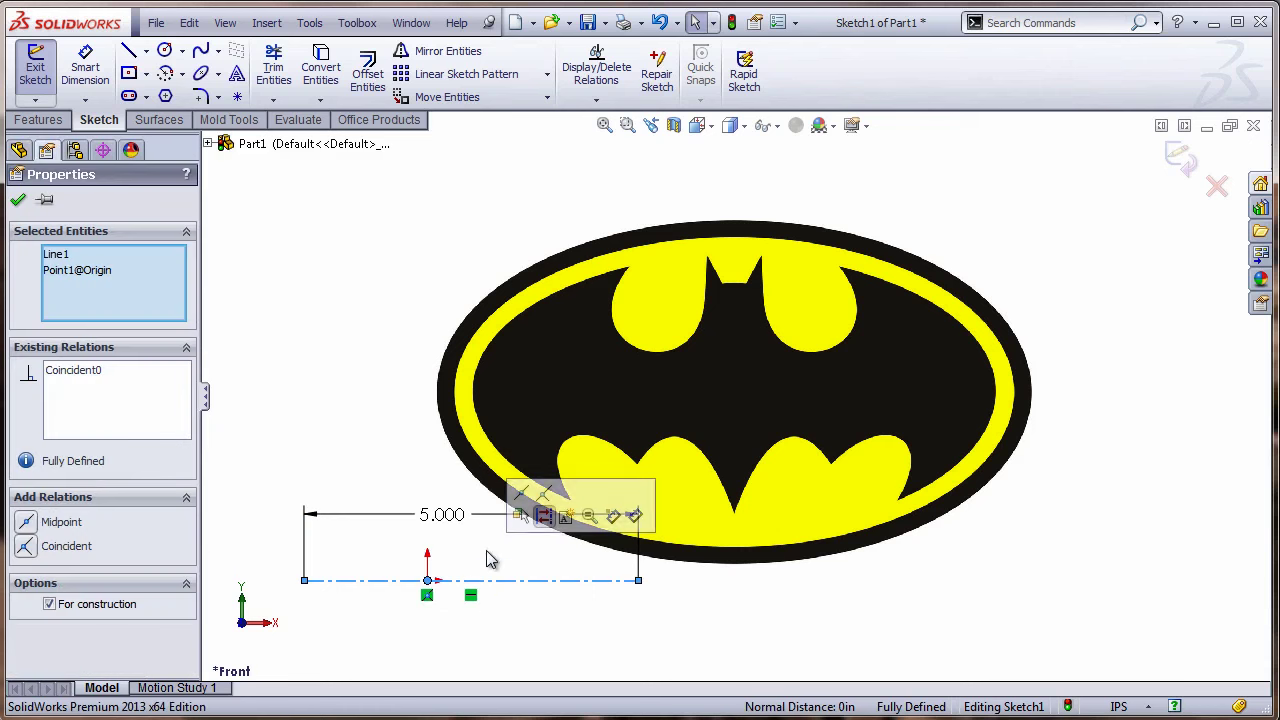
pyautogui.click(521, 496)
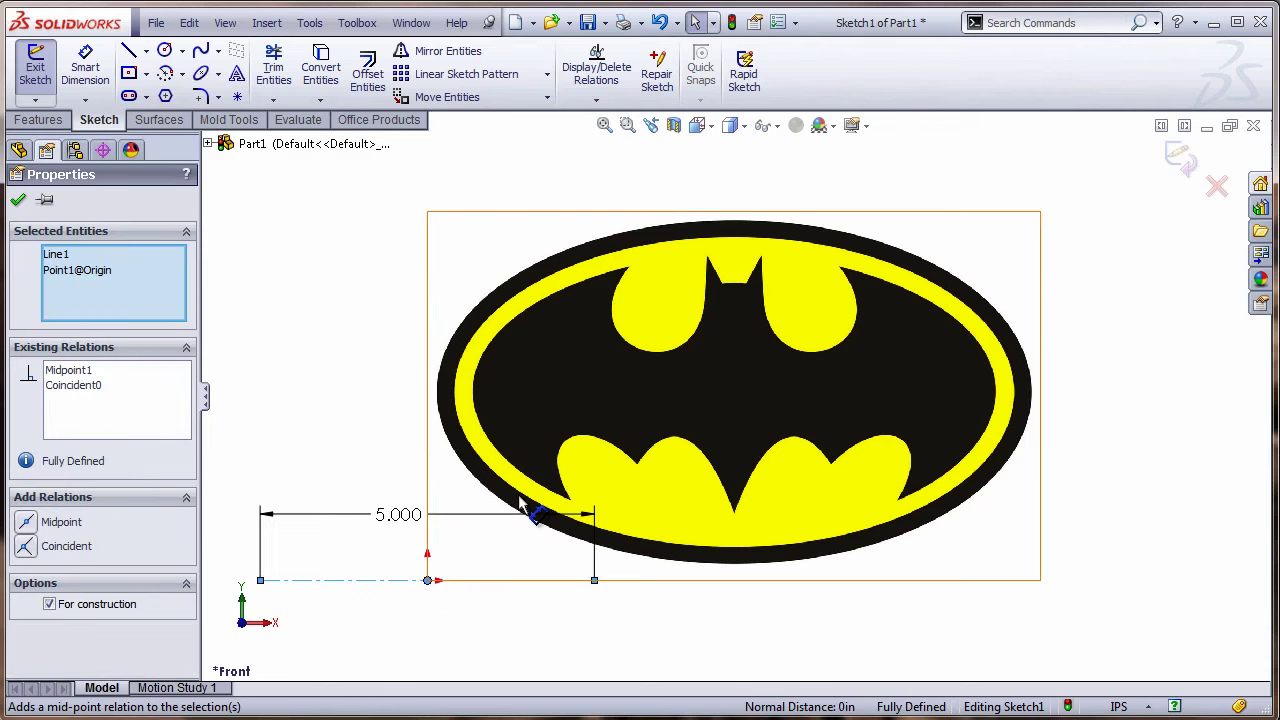
pyautogui.click(378, 416)
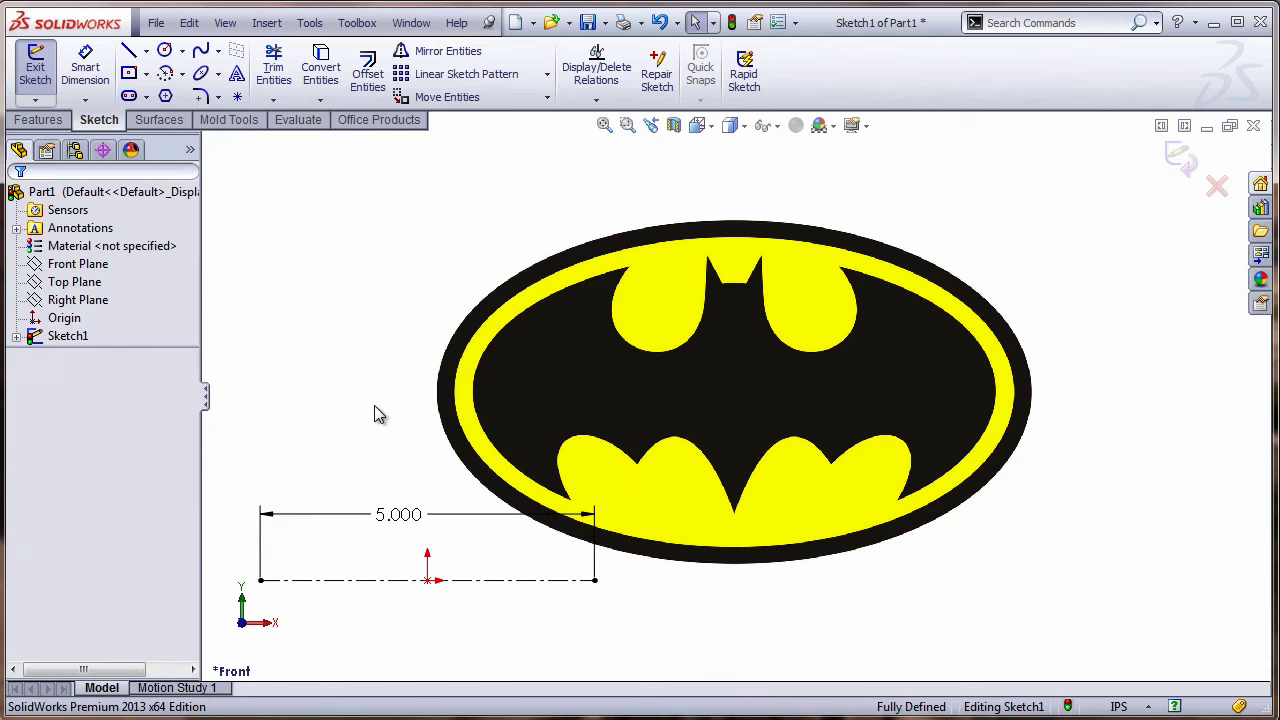
# Step: Edit the sketch picture, shrinking it and moving it over the 5.000 centerline
pyautogui.doubleClick(683, 413)
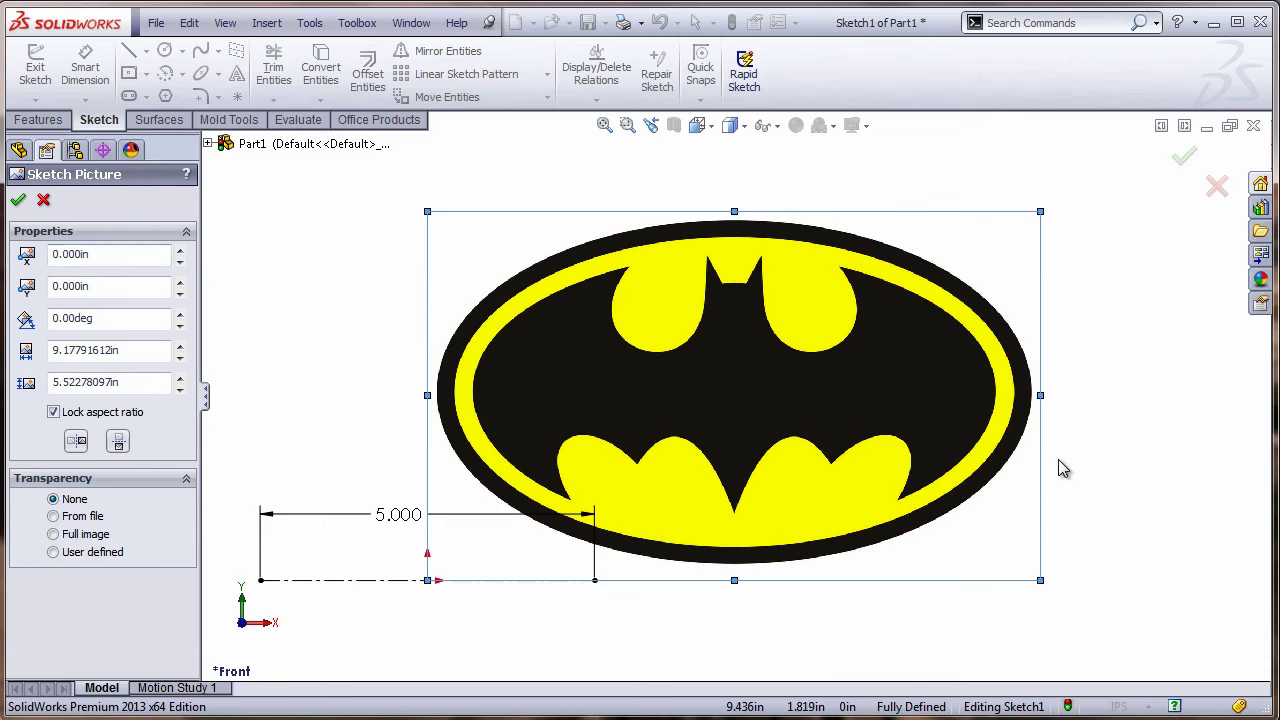
pyautogui.moveTo(969, 417); pyautogui.dragTo(705, 565)
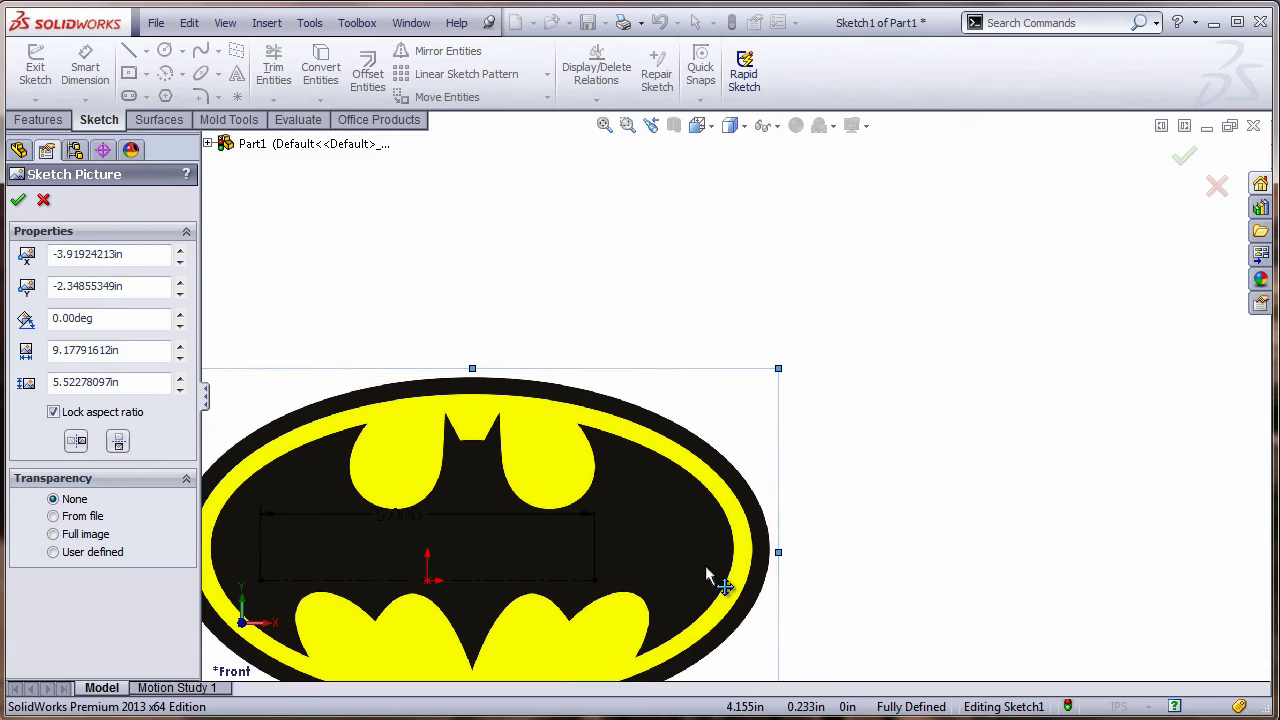
pyautogui.scroll(3, 714, 572)
pyautogui.scroll(-2, 503, 465)
pyautogui.scroll(-1, 503, 465)
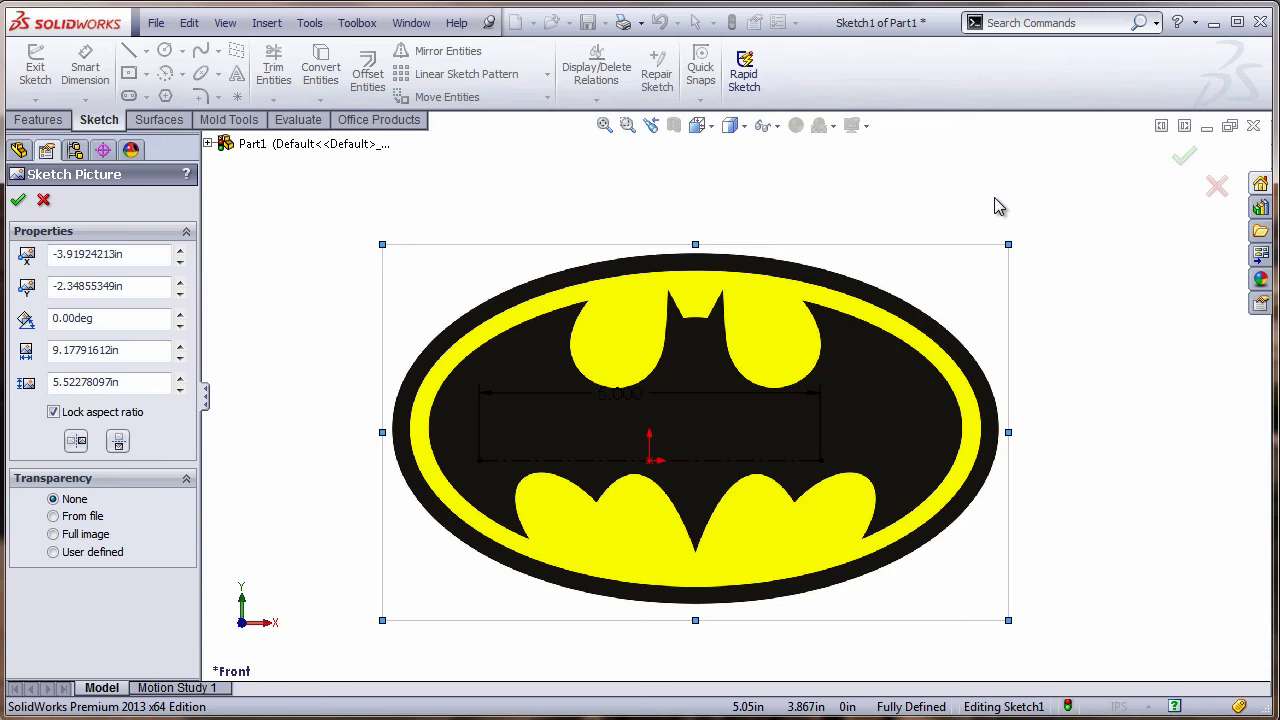
pyautogui.moveTo(1006, 249); pyautogui.dragTo(742, 450)
pyautogui.moveTo(490, 585)
pyautogui.mouseDown()
pyautogui.moveTo(573, 508)
pyautogui.moveTo(581, 515)
pyautogui.mouseUp()
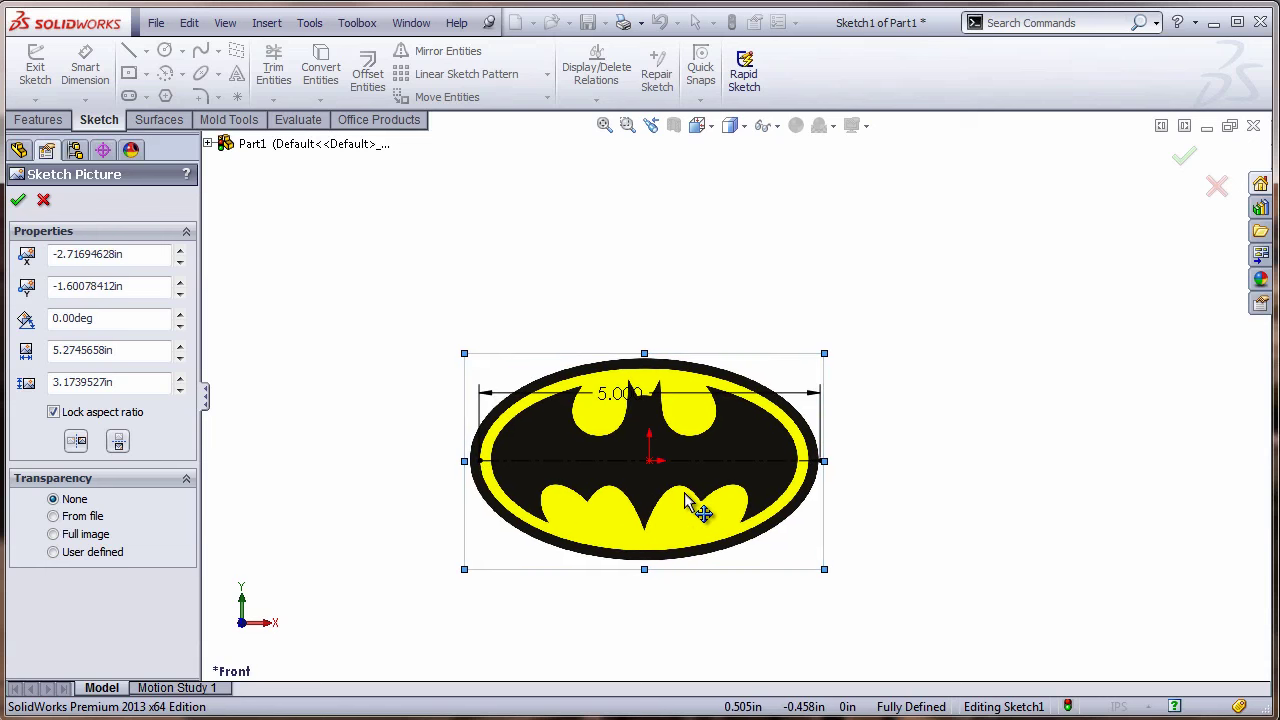
# Step: Fine-tune the picture's width and position so the ellipse spans the 5.000 line
pyautogui.moveTo(722, 484)
pyautogui.mouseDown()
pyautogui.moveTo(729, 470)
pyautogui.moveTo(727, 484)
pyautogui.mouseUp()
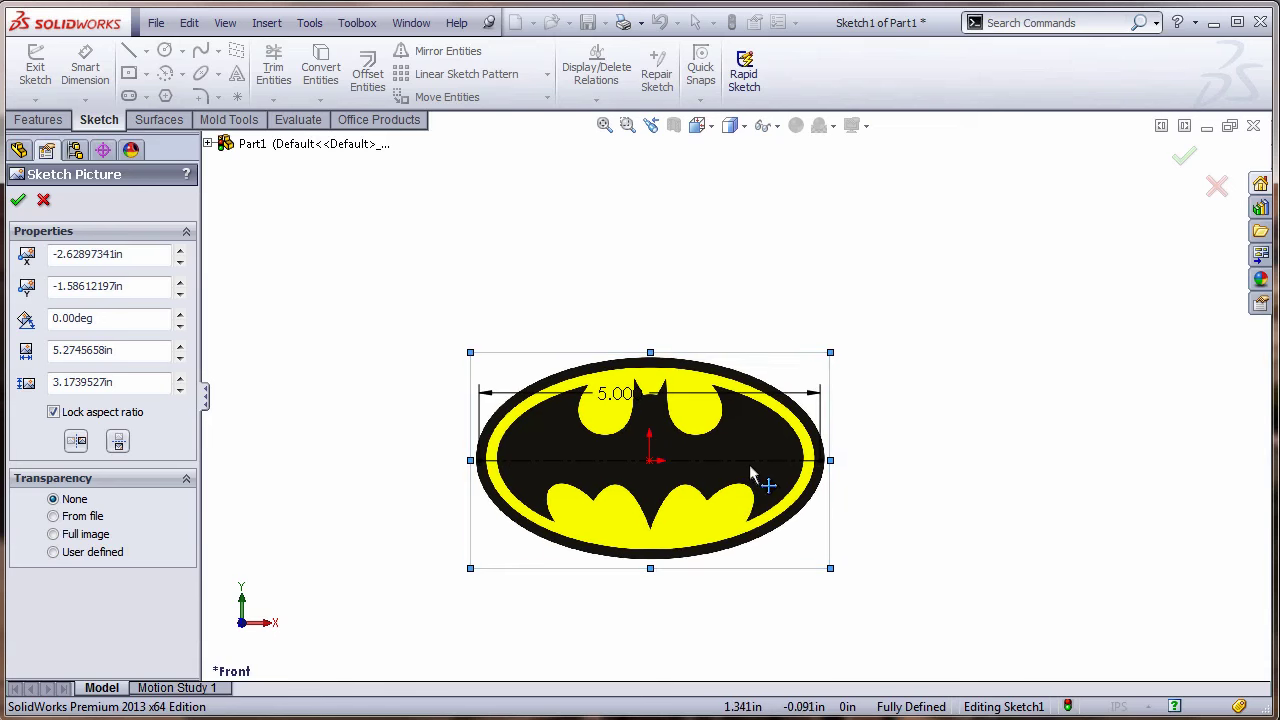
pyautogui.scroll(3, 750, 450)
pyautogui.scroll(-5, 660, 455)
pyautogui.scroll(-3, 660, 455)
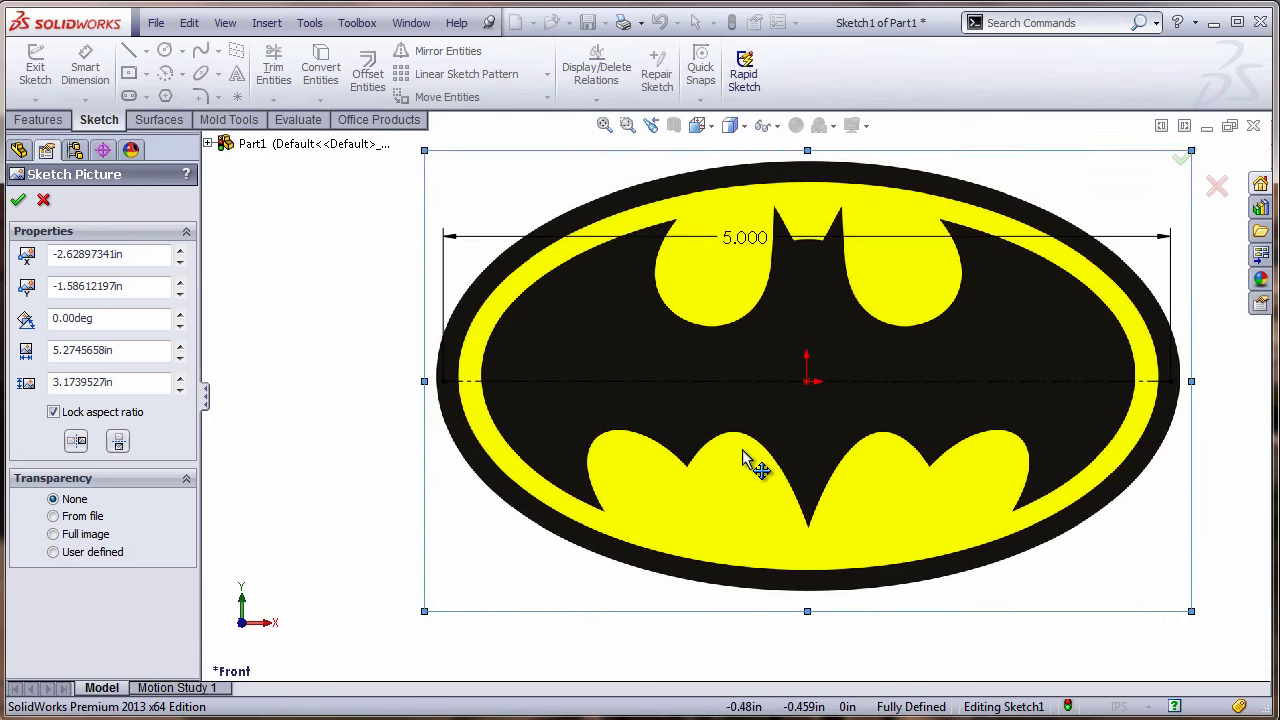
pyautogui.moveTo(1190, 381); pyautogui.dragTo(1177, 381)
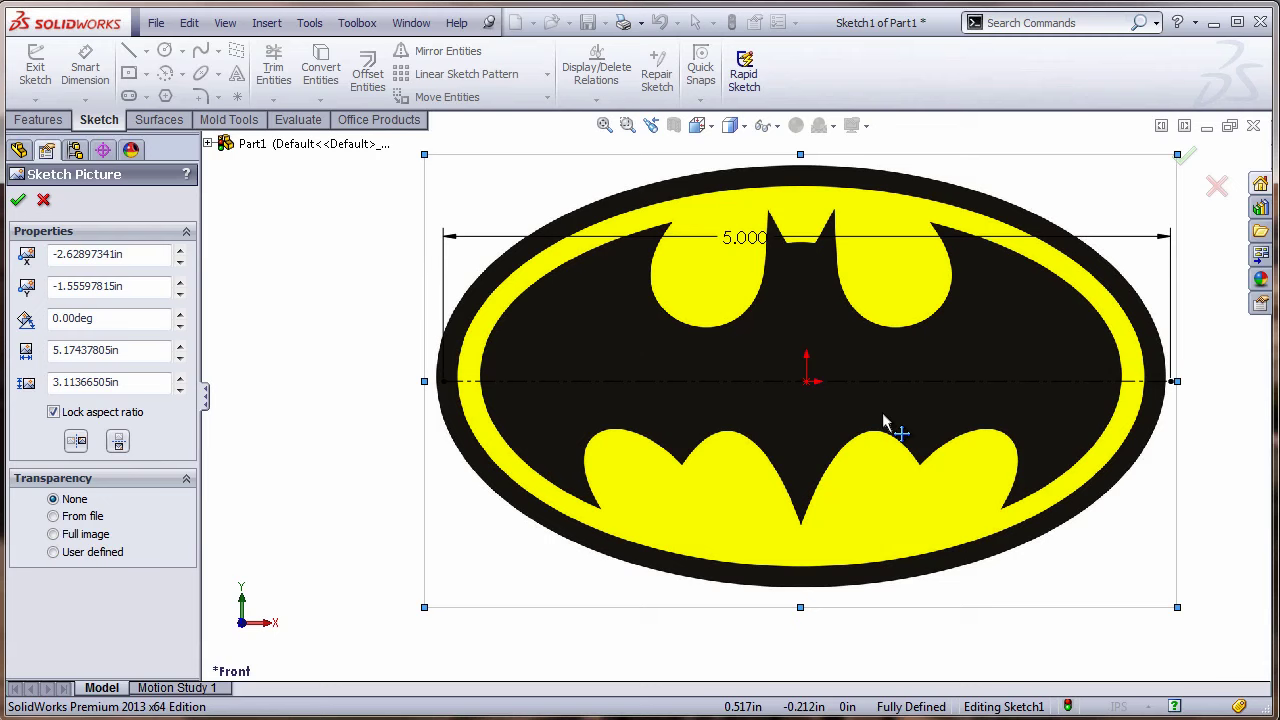
pyautogui.moveTo(883, 423); pyautogui.dragTo(890, 425)
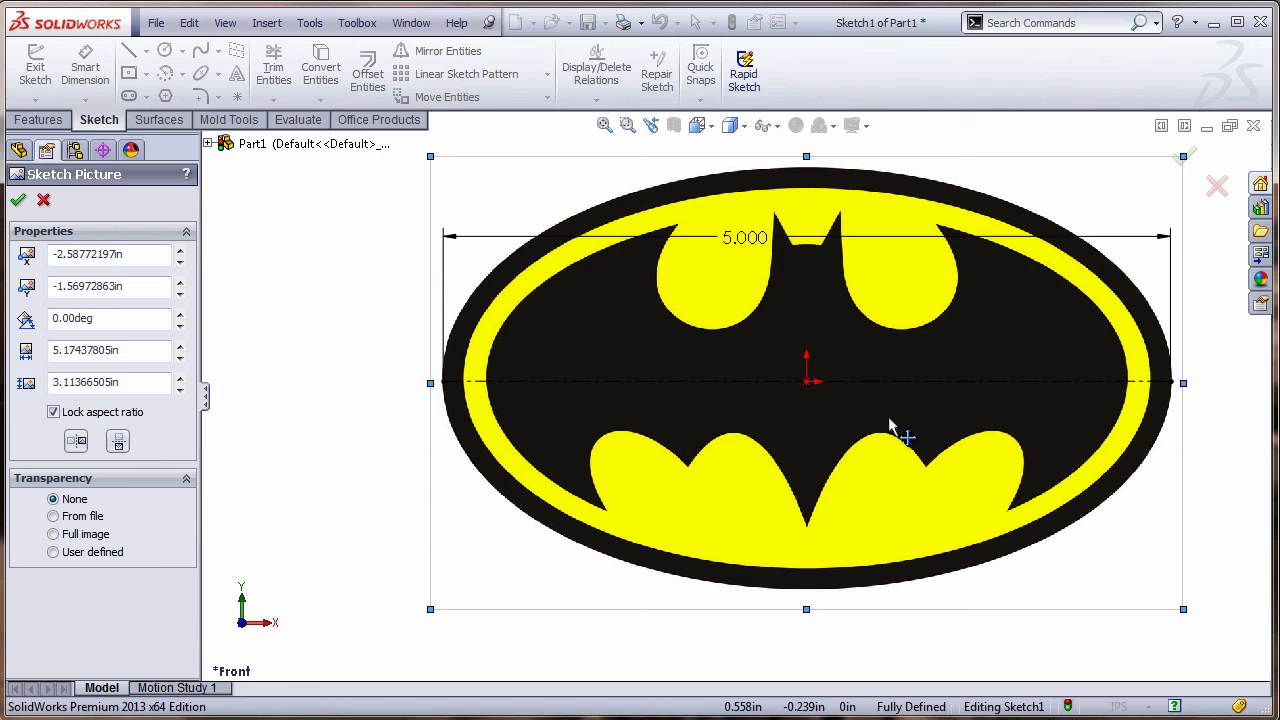
# Step: Accept the picture placement and draw a vertical centerline across the origin
pyautogui.click(18, 200)
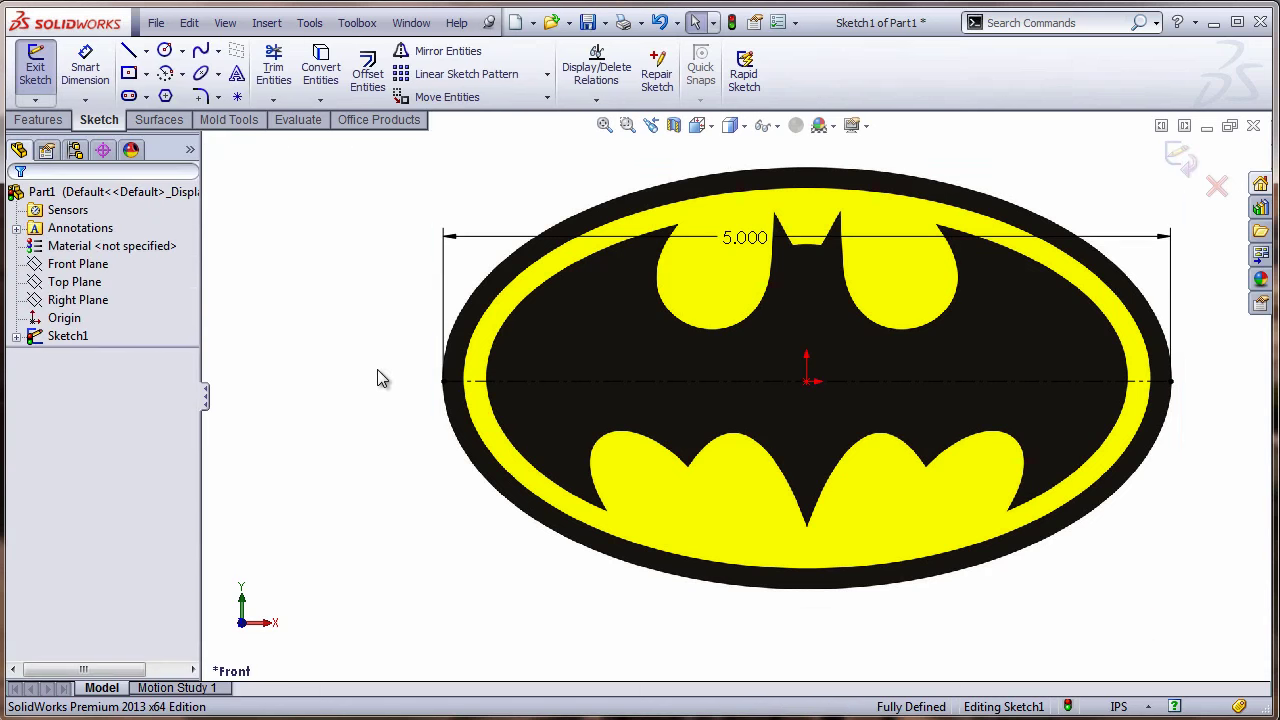
pyautogui.click(146, 50)
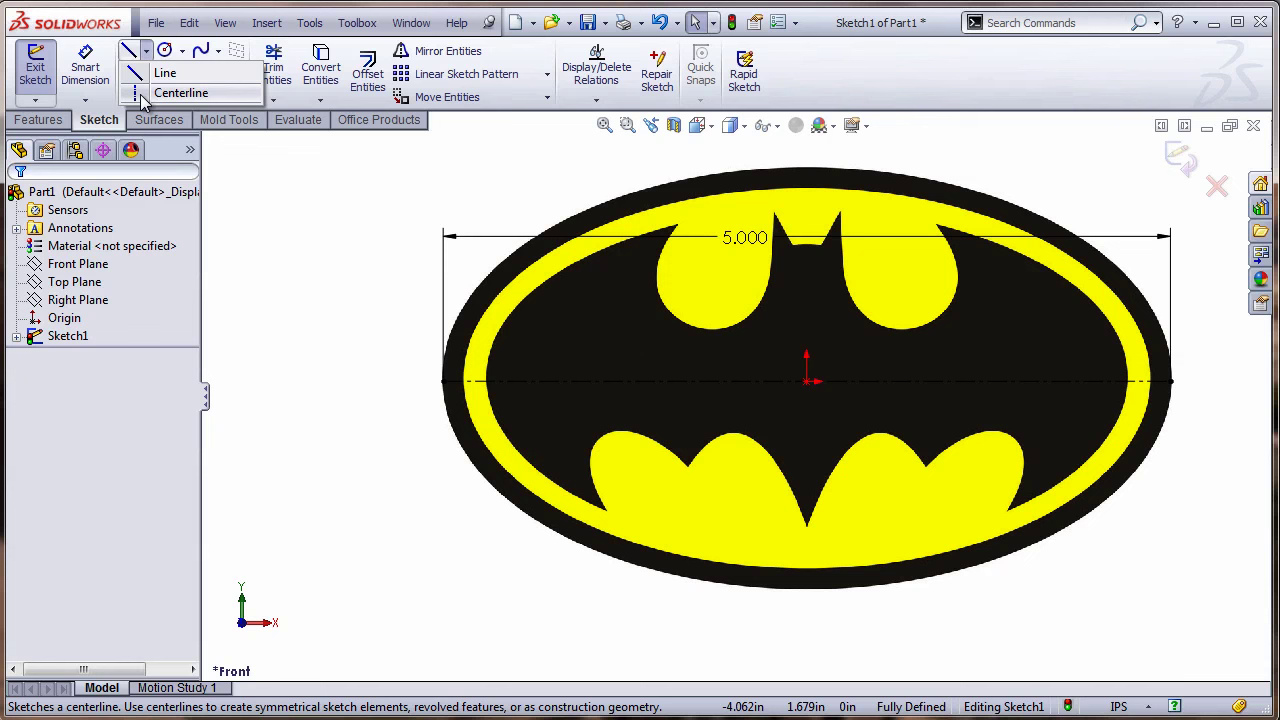
pyautogui.click(165, 90)
pyautogui.click(806, 460)
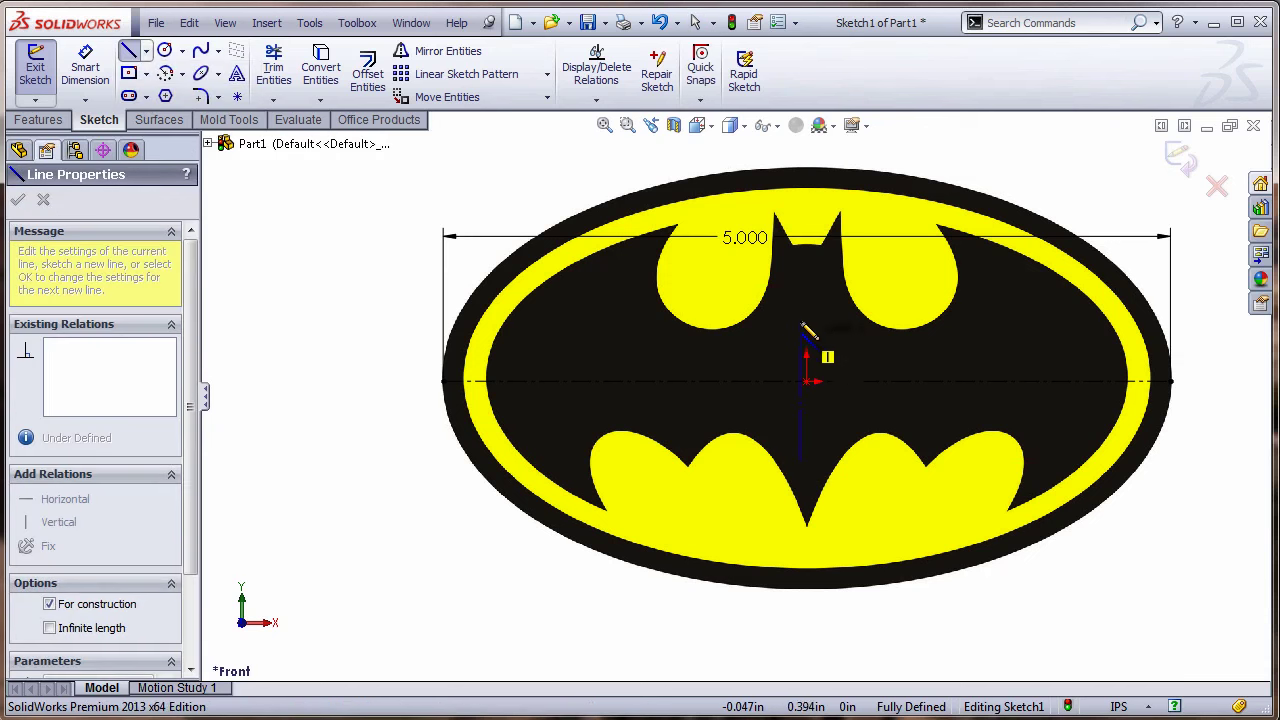
pyautogui.click(802, 310)
pyautogui.press('Escape')
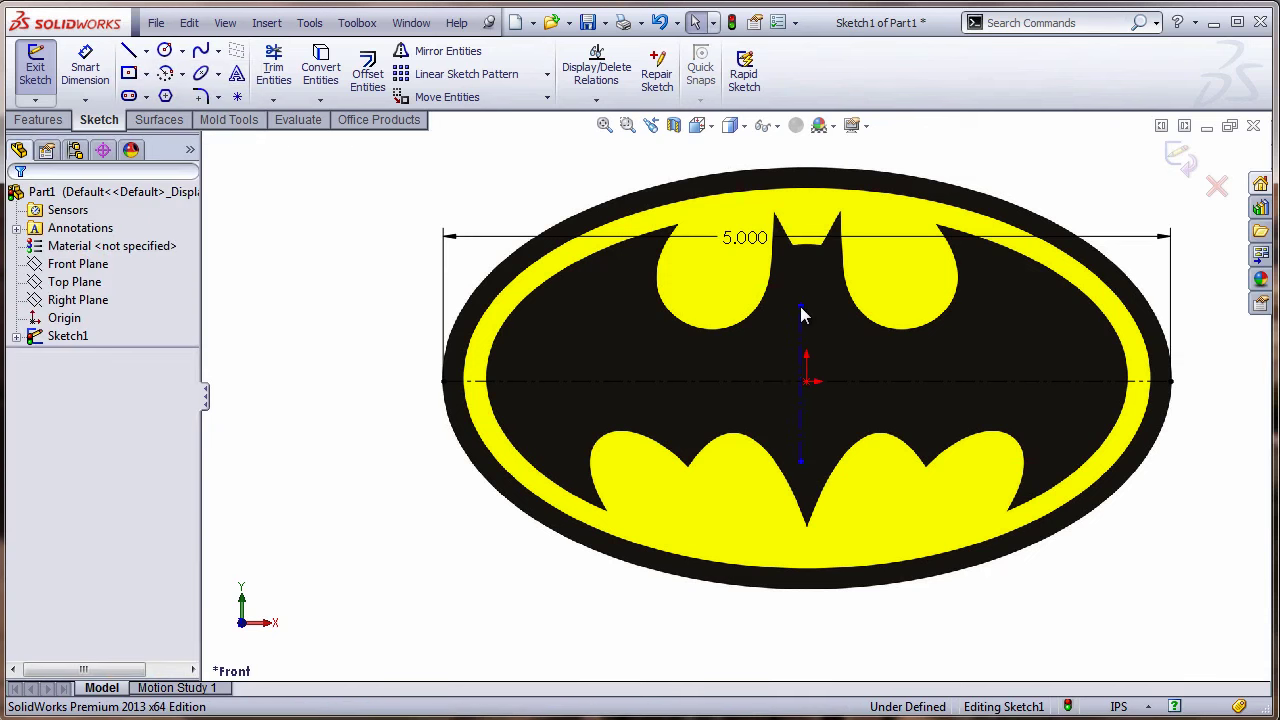
# Step: Make the origin its midpoint, extend it to the emblem top, and move the 5.000 dimension below
pyautogui.click(800, 333)
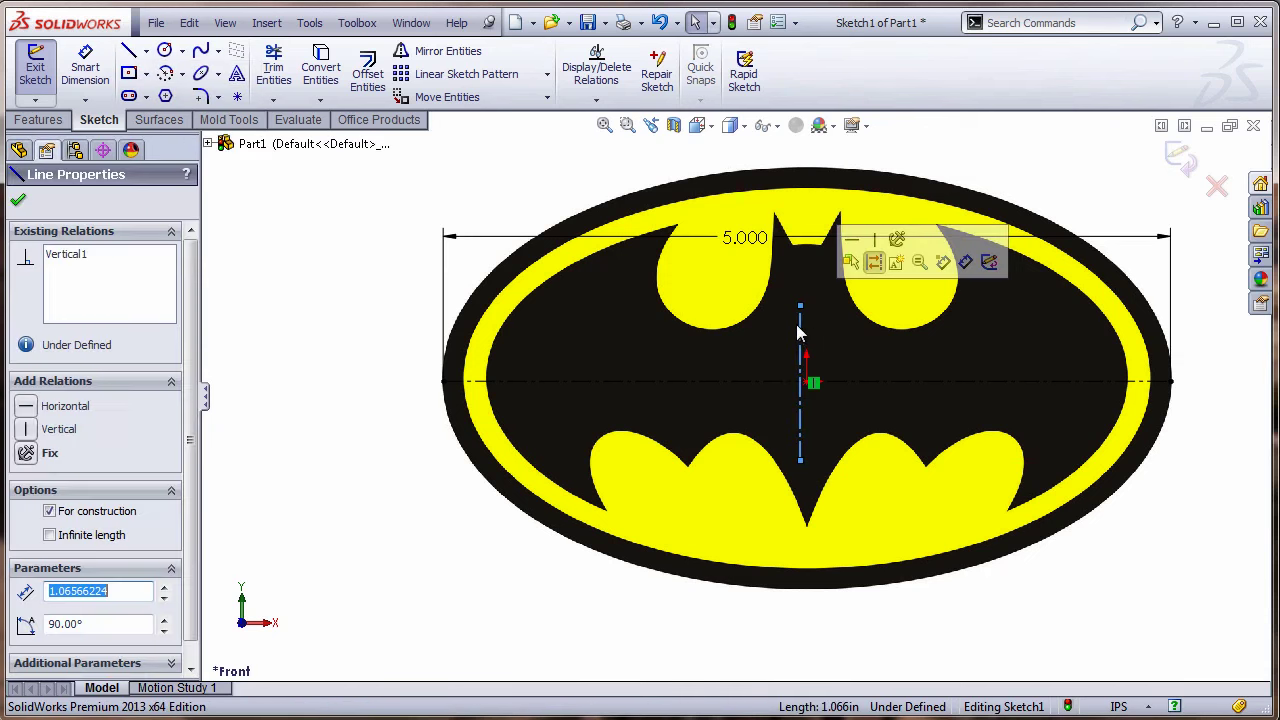
pyautogui.keyDown('ctrl'); pyautogui.click(806, 383); pyautogui.keyUp('ctrl')
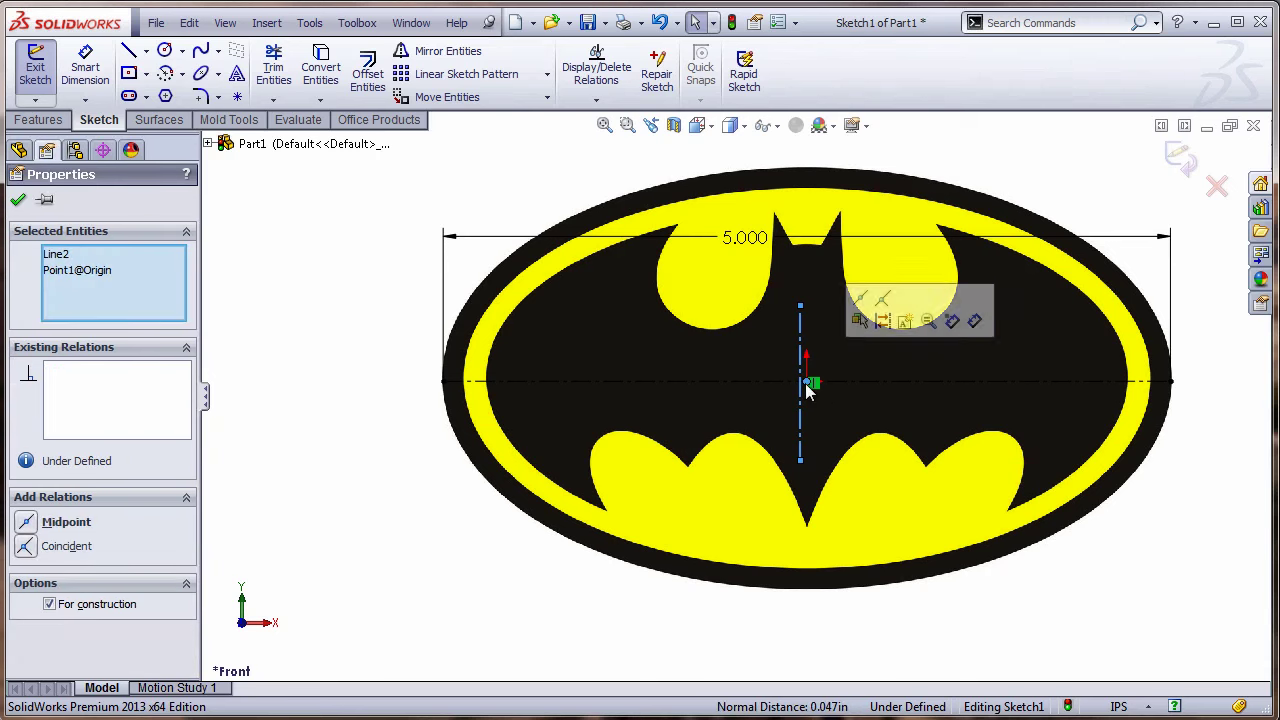
pyautogui.click(860, 303)
pyautogui.click(380, 328)
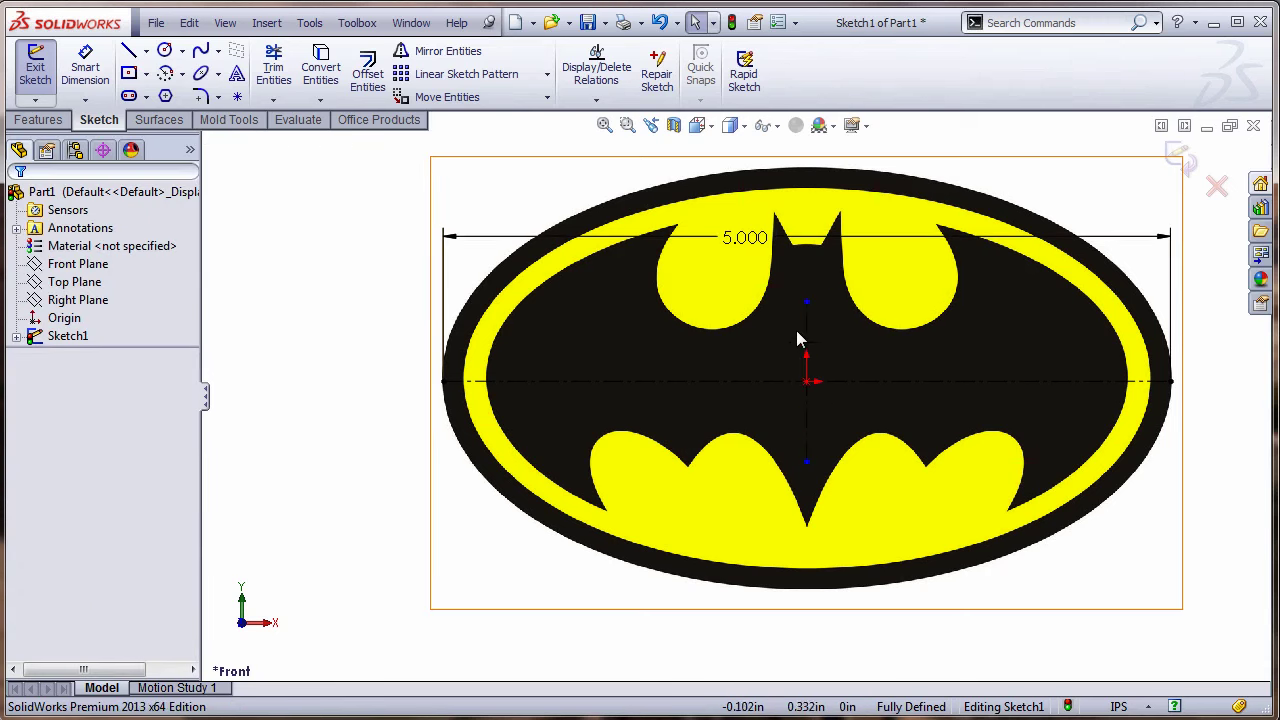
pyautogui.moveTo(806, 301); pyautogui.dragTo(842, 175)
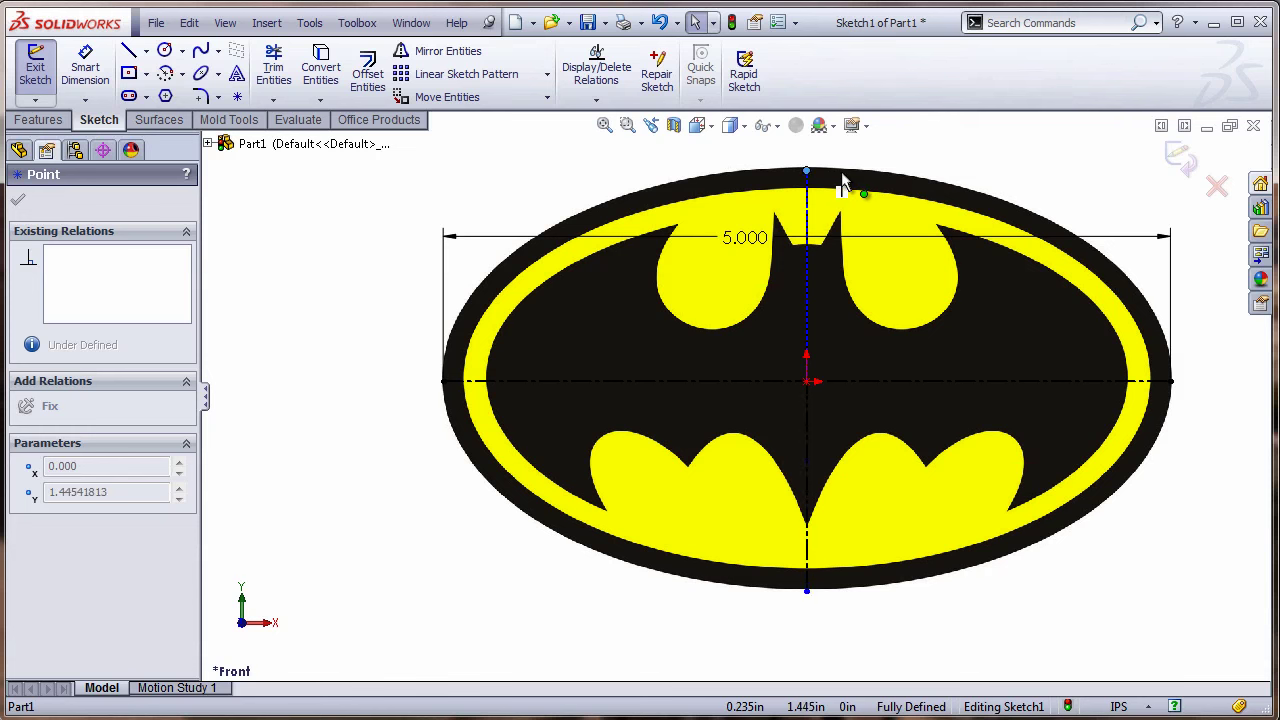
pyautogui.click(388, 396)
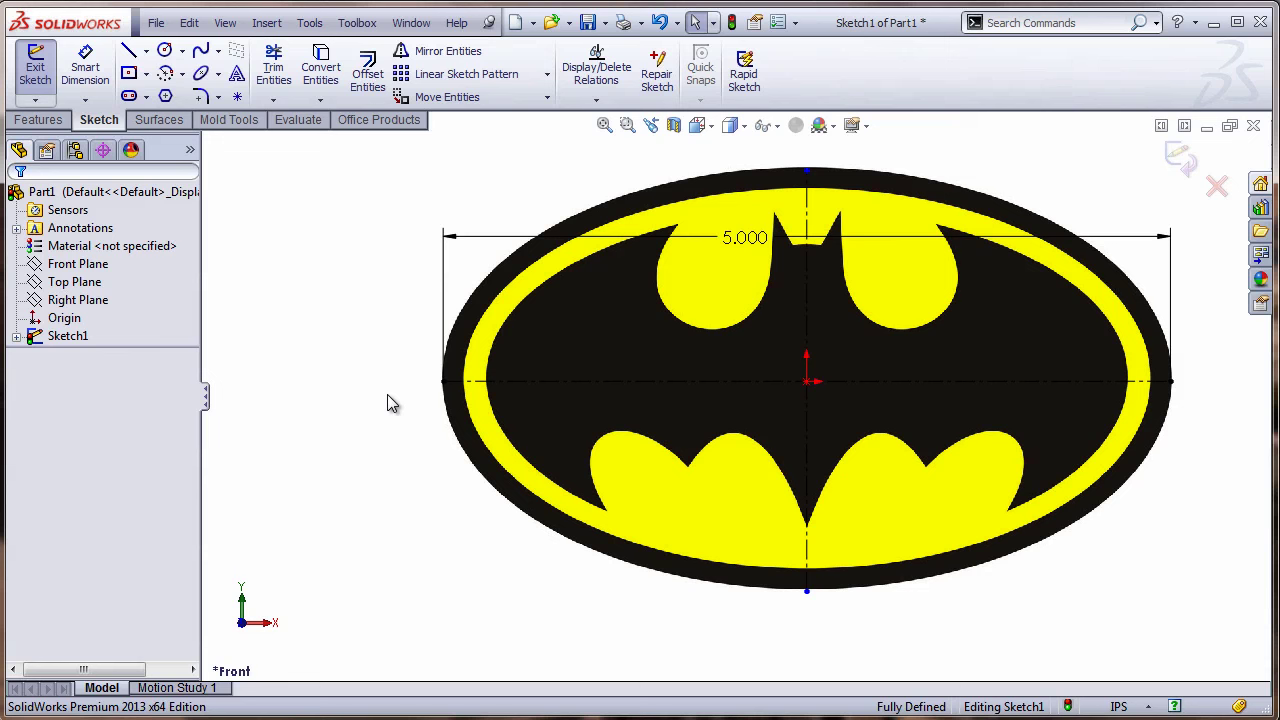
pyautogui.moveTo(728, 243); pyautogui.dragTo(786, 664)
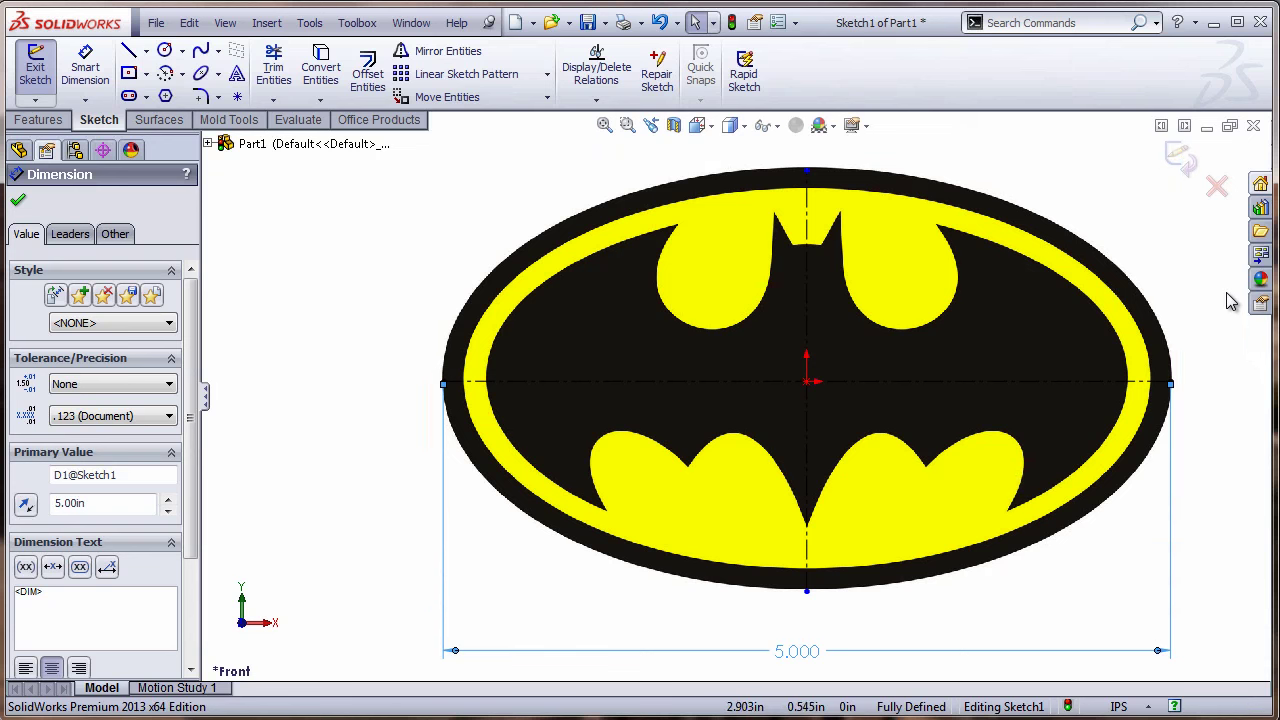
# Step: Exit Sketch1 and return to part editing, briefly selecting Sketch1 in the tree
pyautogui.click(1181, 164)
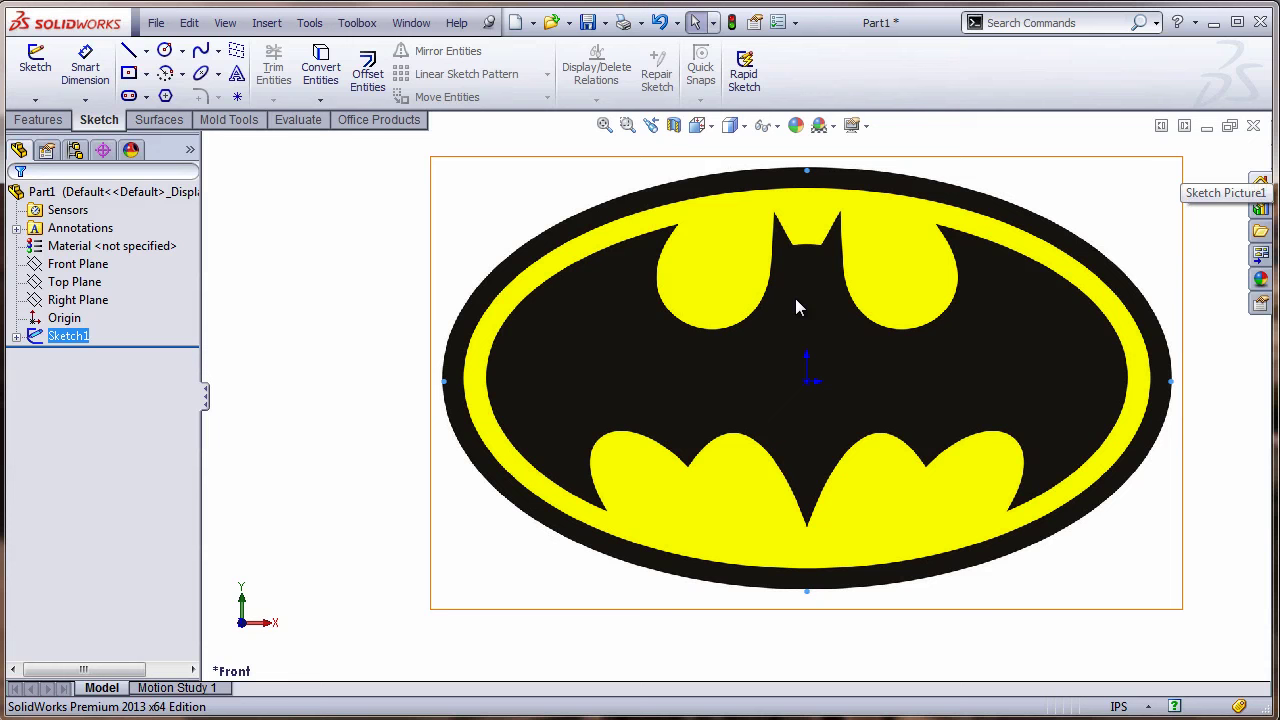
pyautogui.click(373, 343)
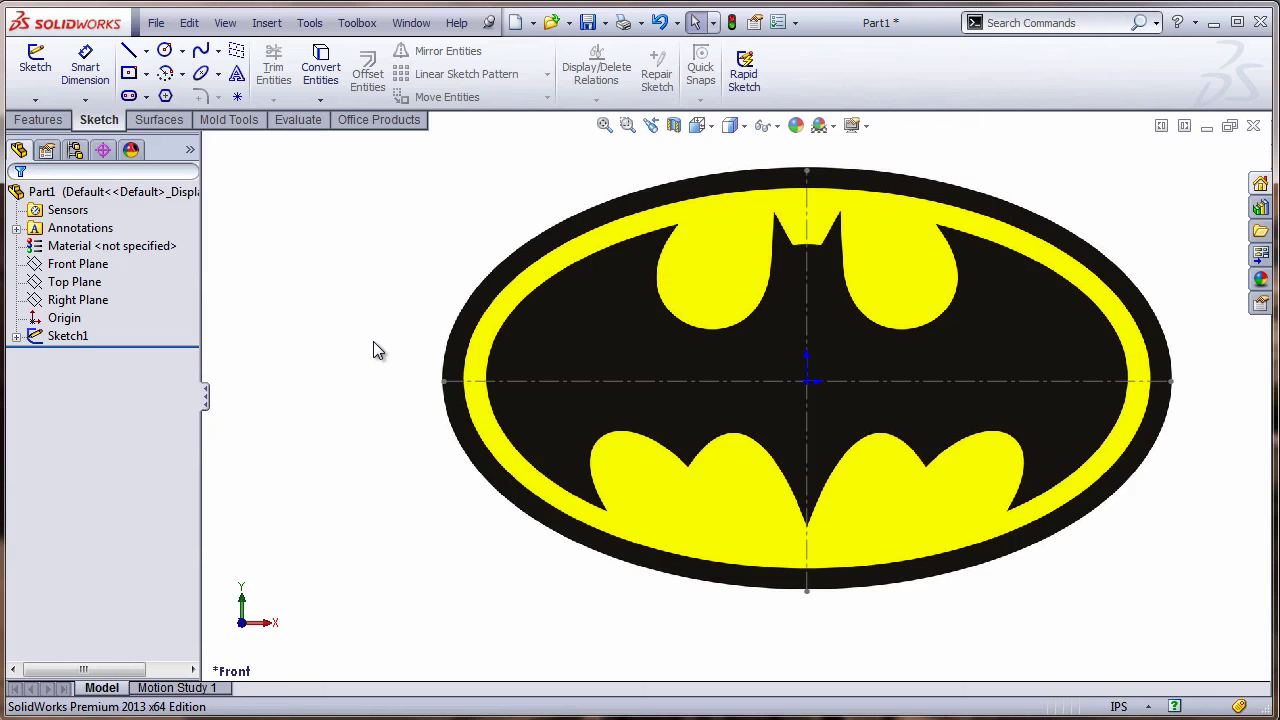
pyautogui.click(69, 338)
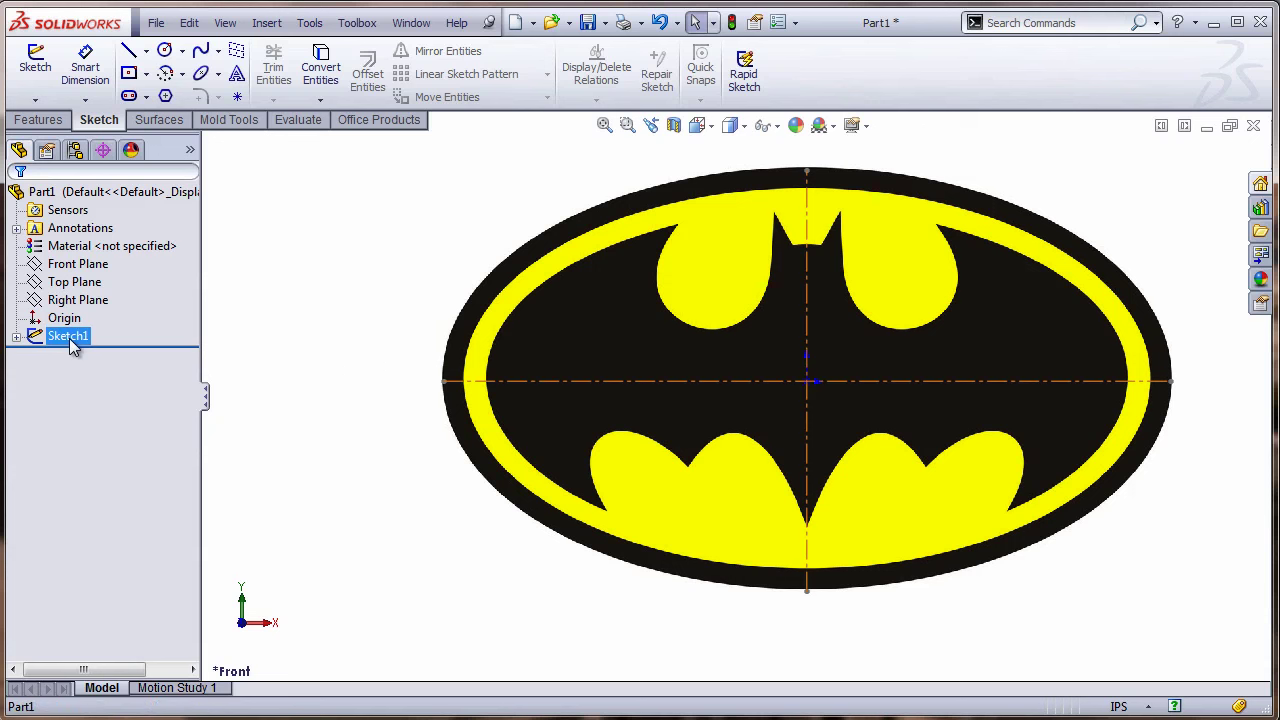
pyautogui.click(298, 350)
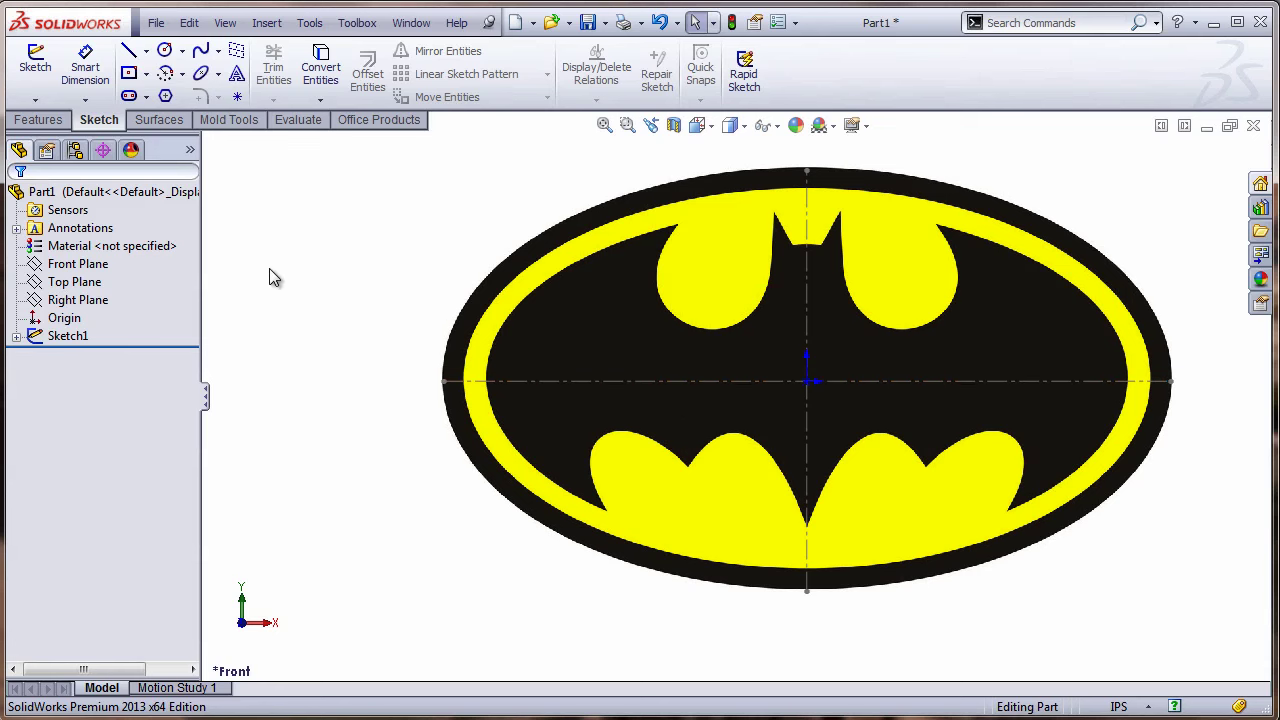
# Step: Start Sketch2 on the Front Plane, pick the Spline tool, and zoom in on the picture
pyautogui.click(70, 249)
pyautogui.click(72, 262)
pyautogui.click(80, 234)
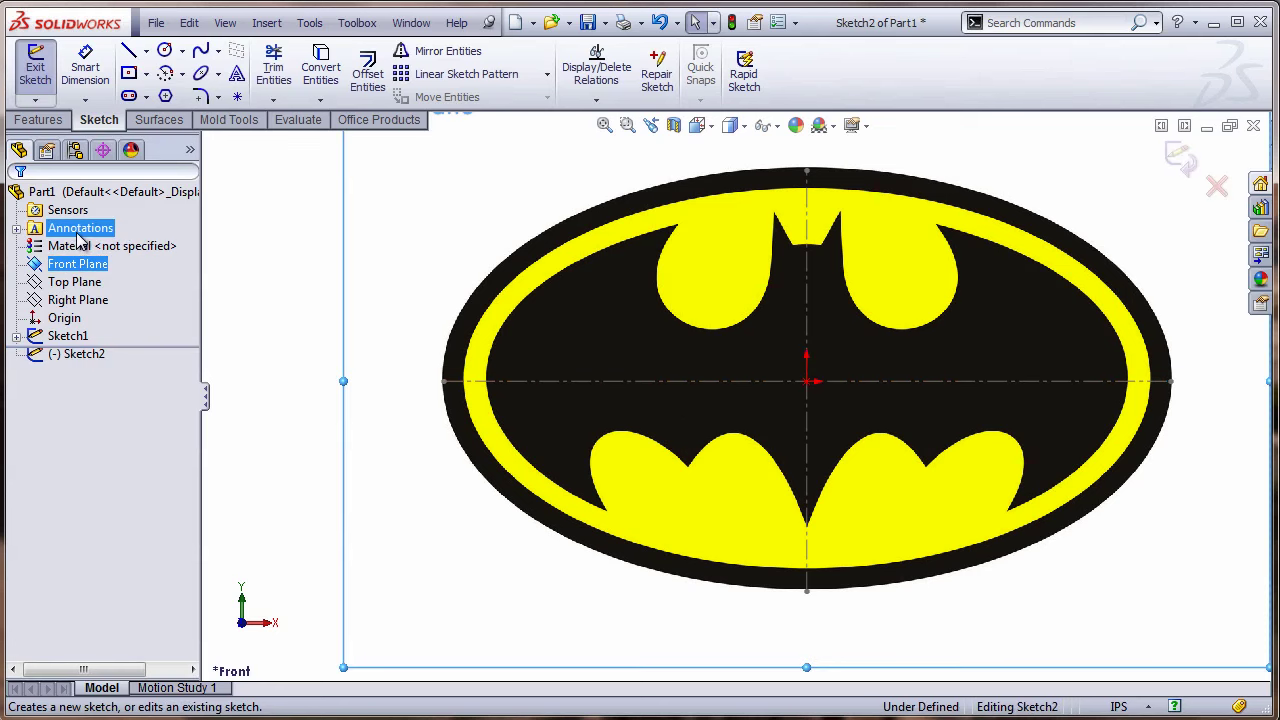
pyautogui.scroll(-2, 295, 352)
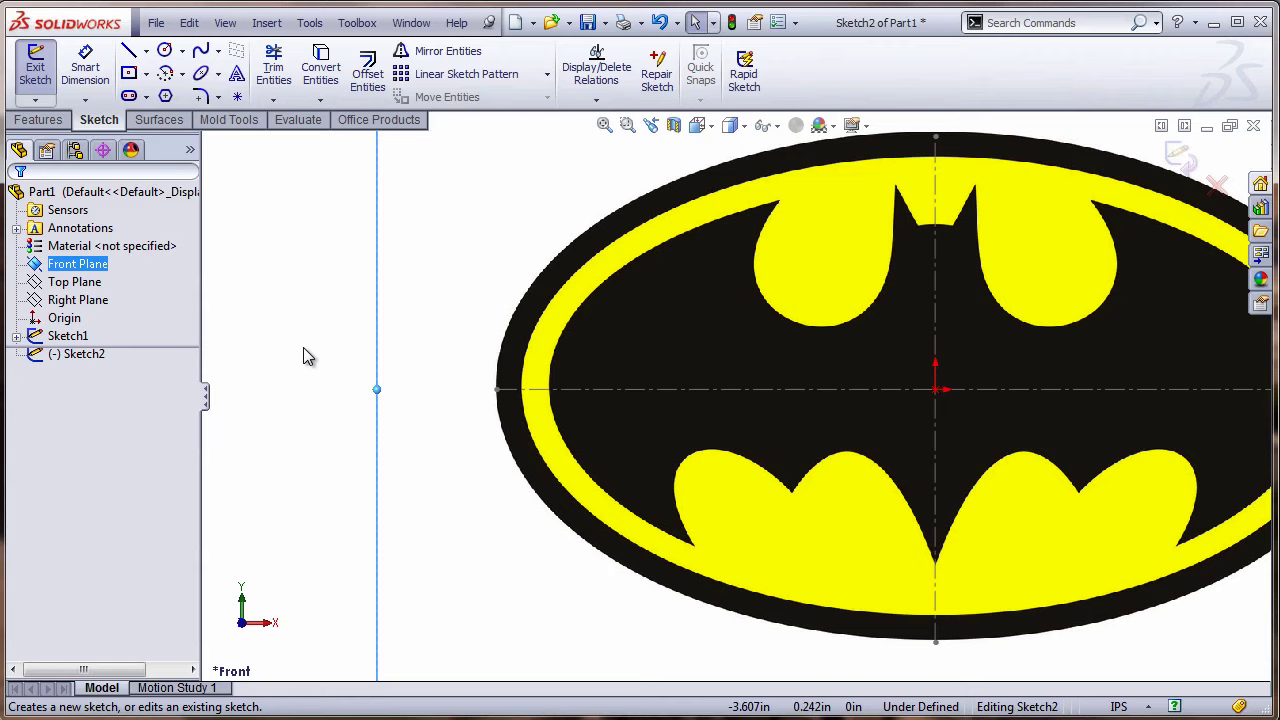
pyautogui.scroll(2, 308, 357)
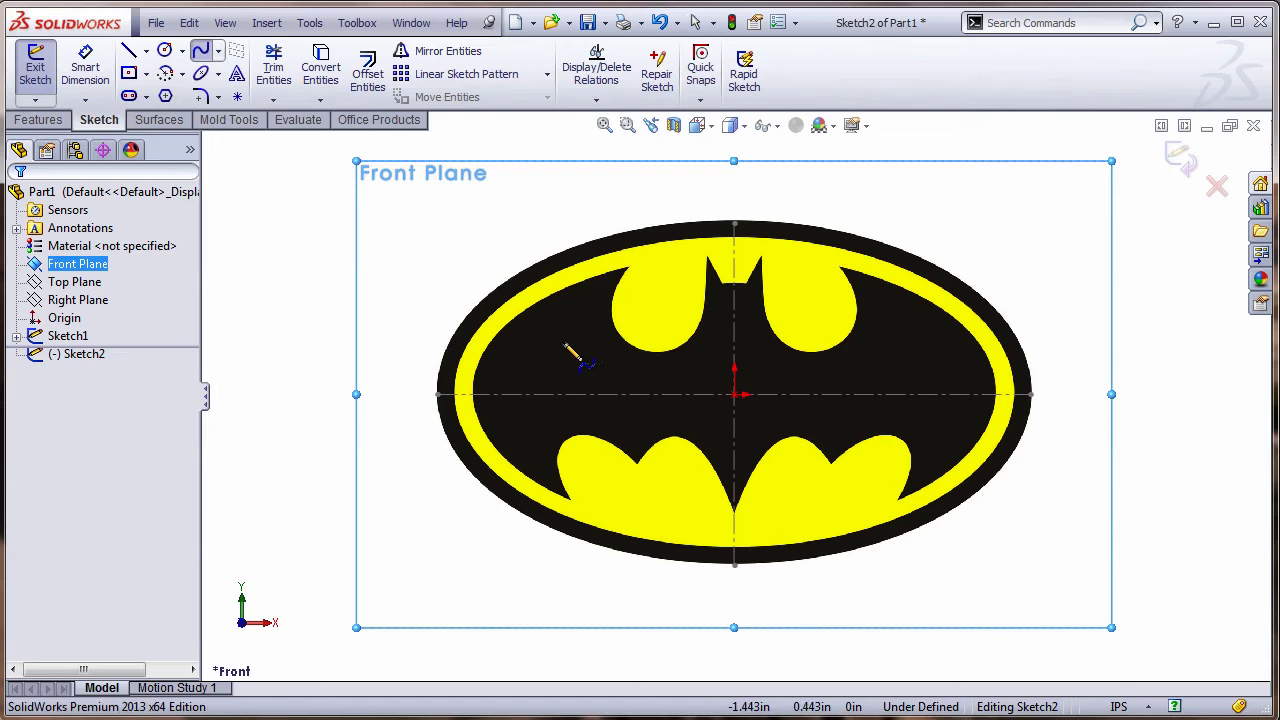
pyautogui.press('z')
pyautogui.scroll(-5, 584, 393)
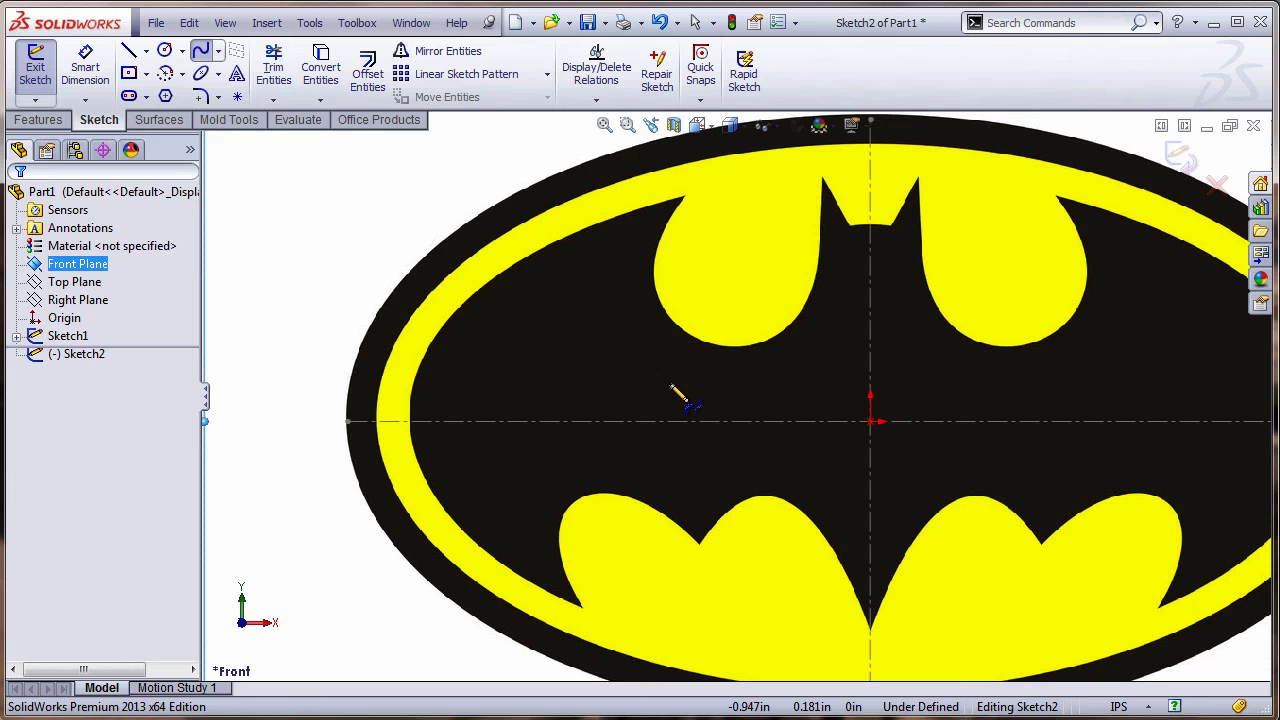
# Step: Draw a spline from wing top to lower wing tip, bending its tangents along the yellow ring
pyautogui.click(682, 200)
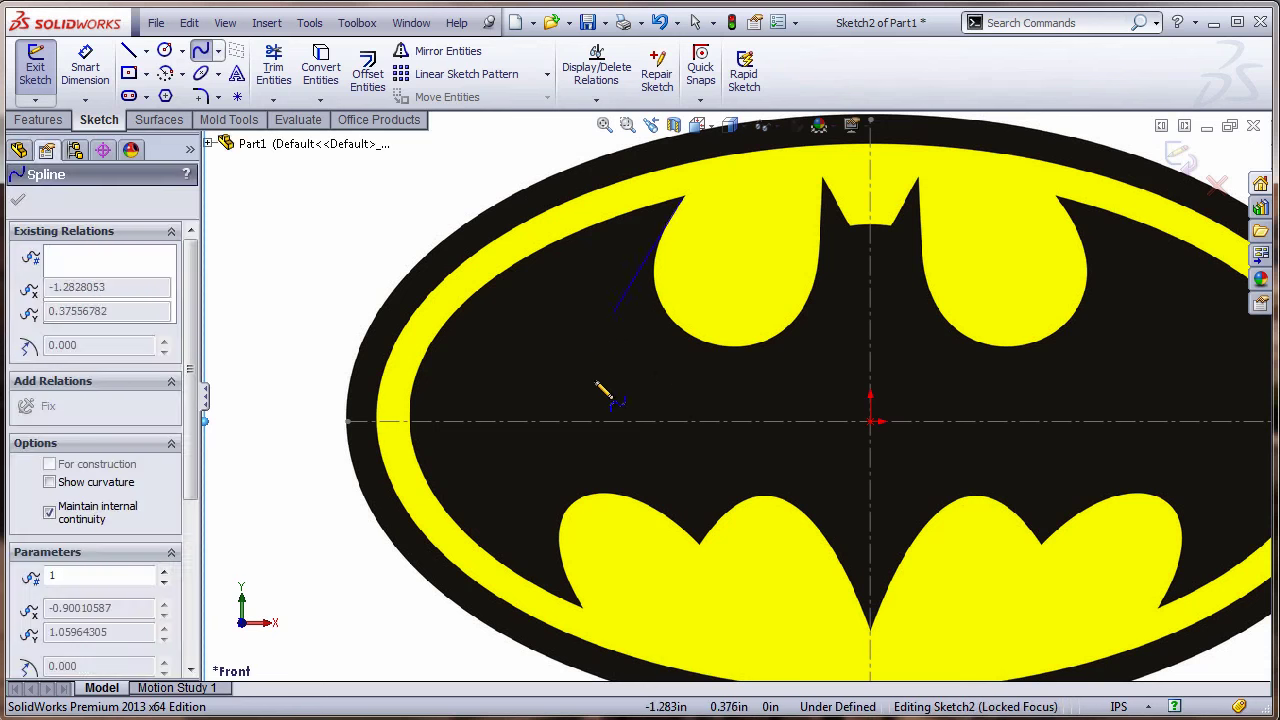
pyautogui.click(585, 607)
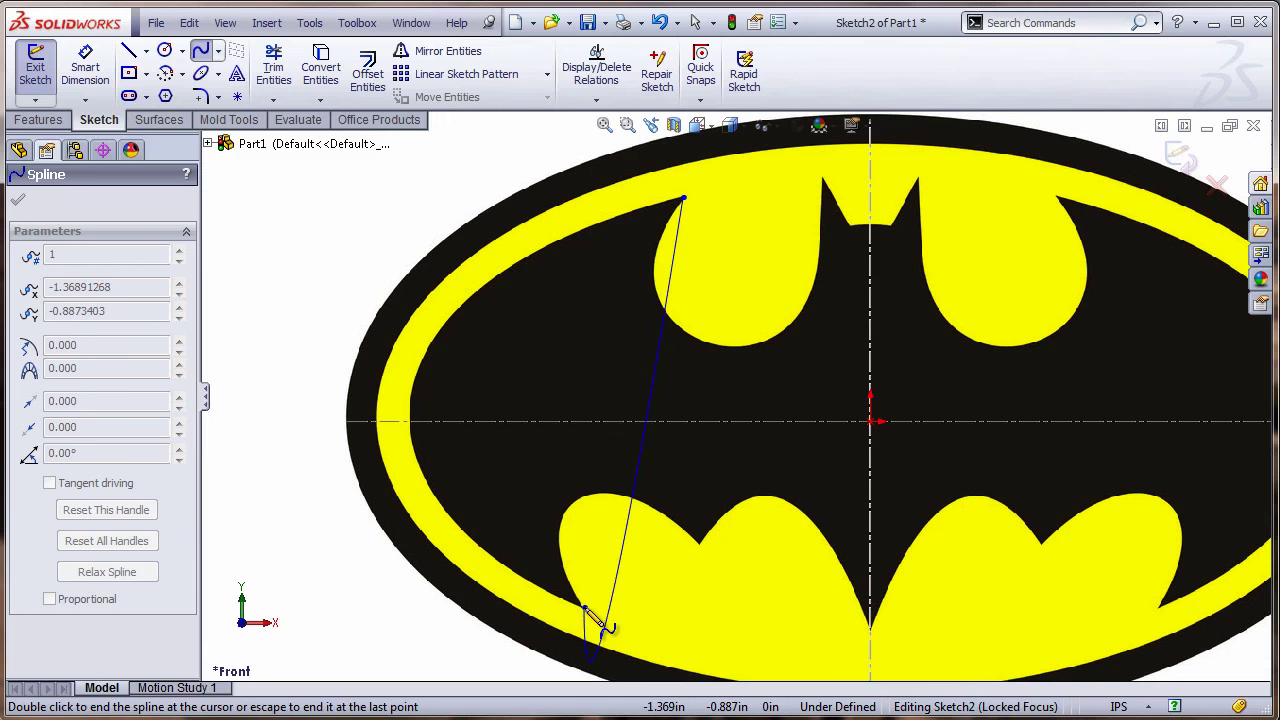
pyautogui.press('Escape')
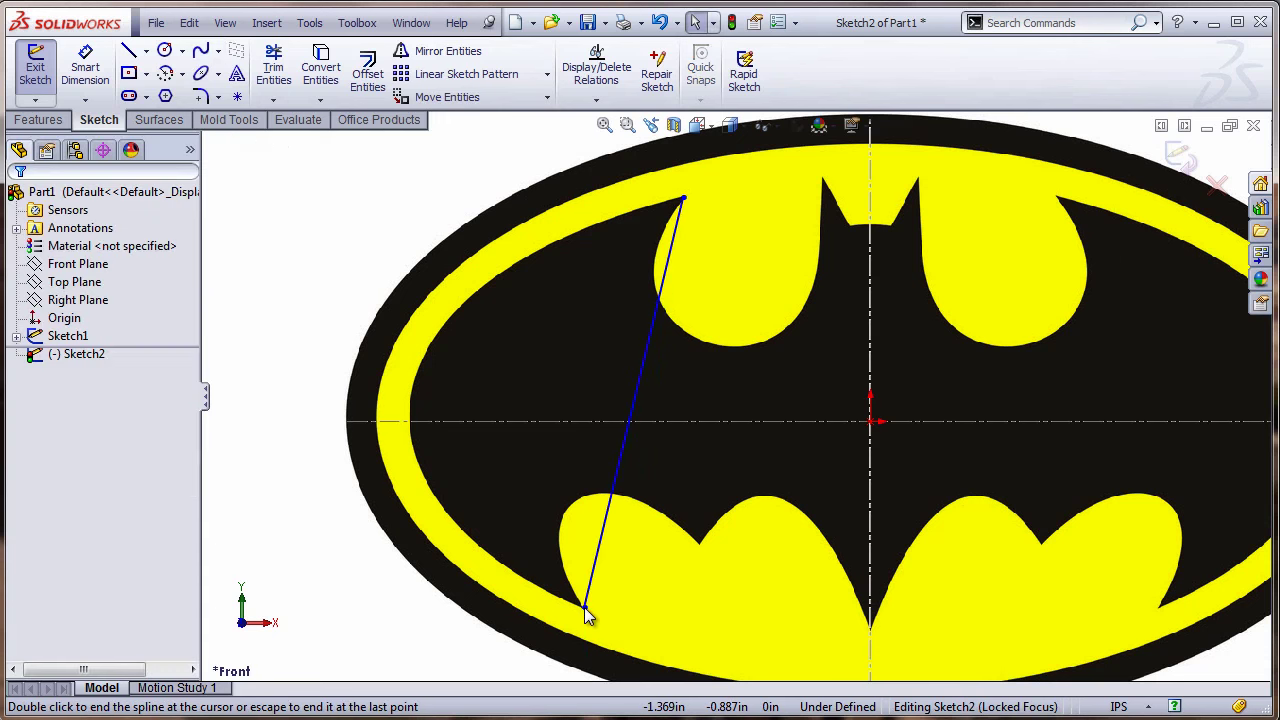
pyautogui.click(607, 522)
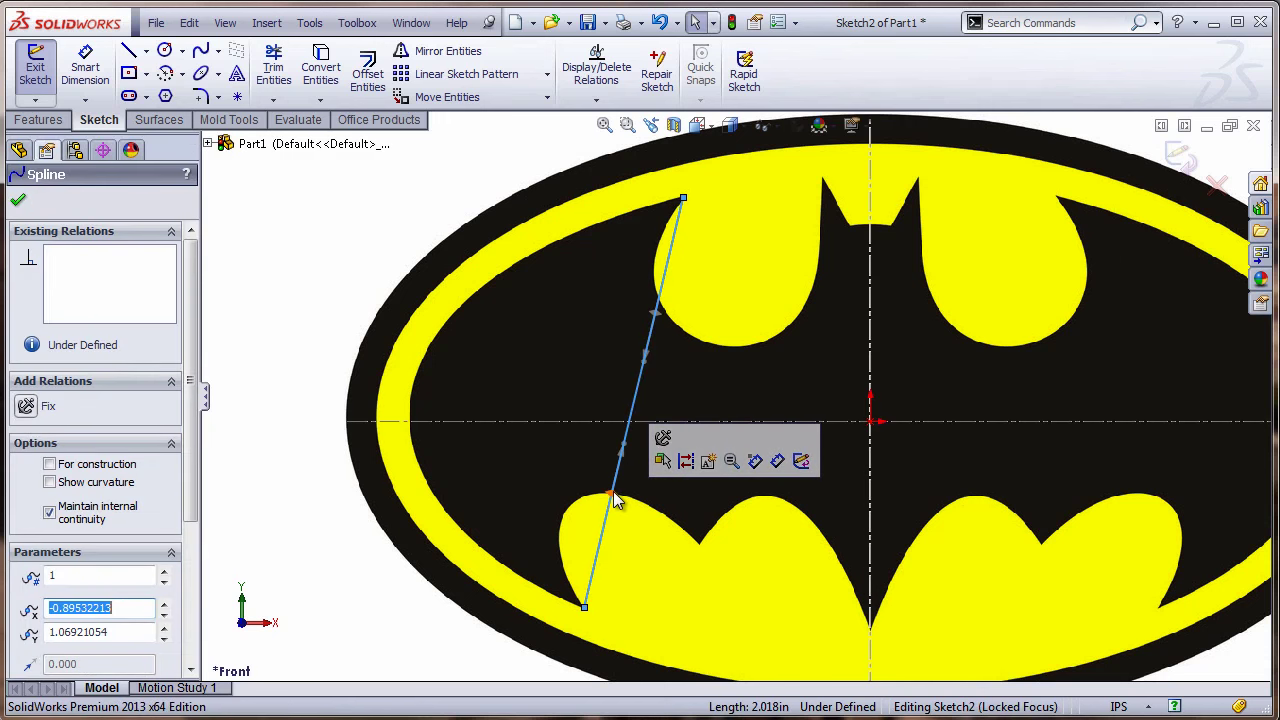
pyautogui.moveTo(615, 500); pyautogui.dragTo(561, 383)
pyautogui.moveTo(545, 428); pyautogui.dragTo(286, 466)
pyautogui.moveTo(432, 316); pyautogui.dragTo(420, 272)
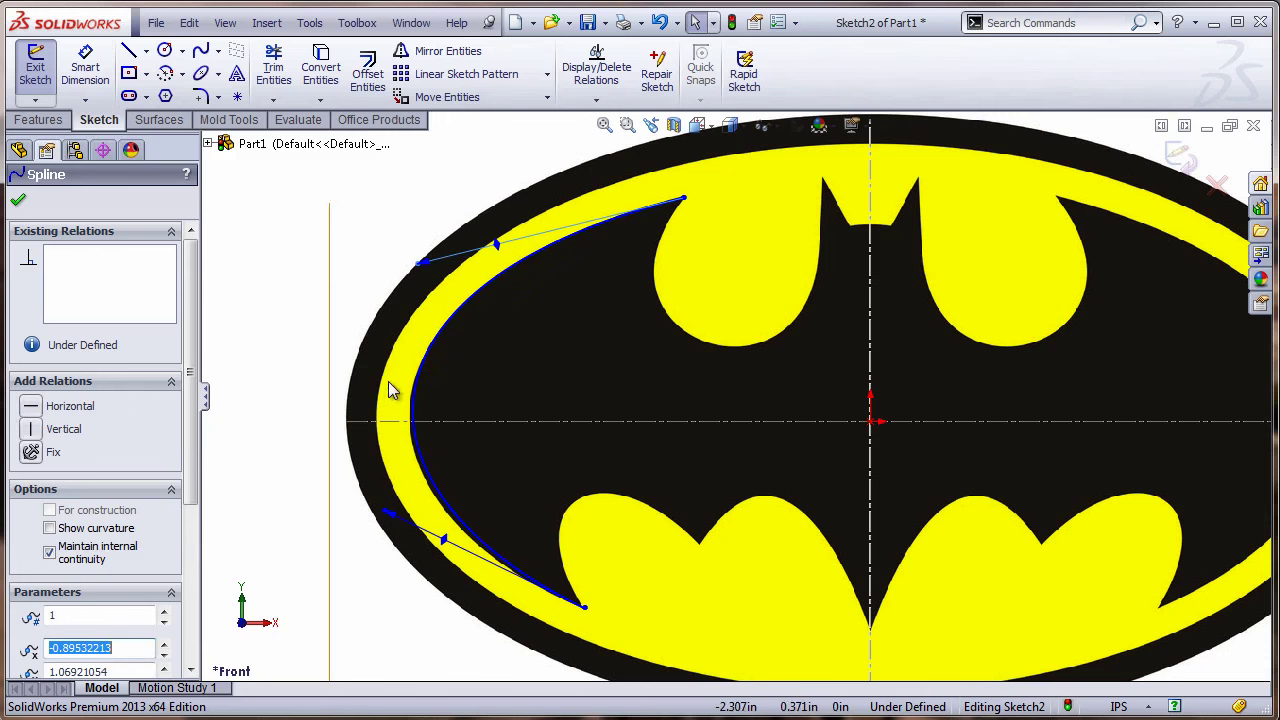
pyautogui.click(385, 515)
pyautogui.moveTo(385, 515); pyautogui.dragTo(382, 530)
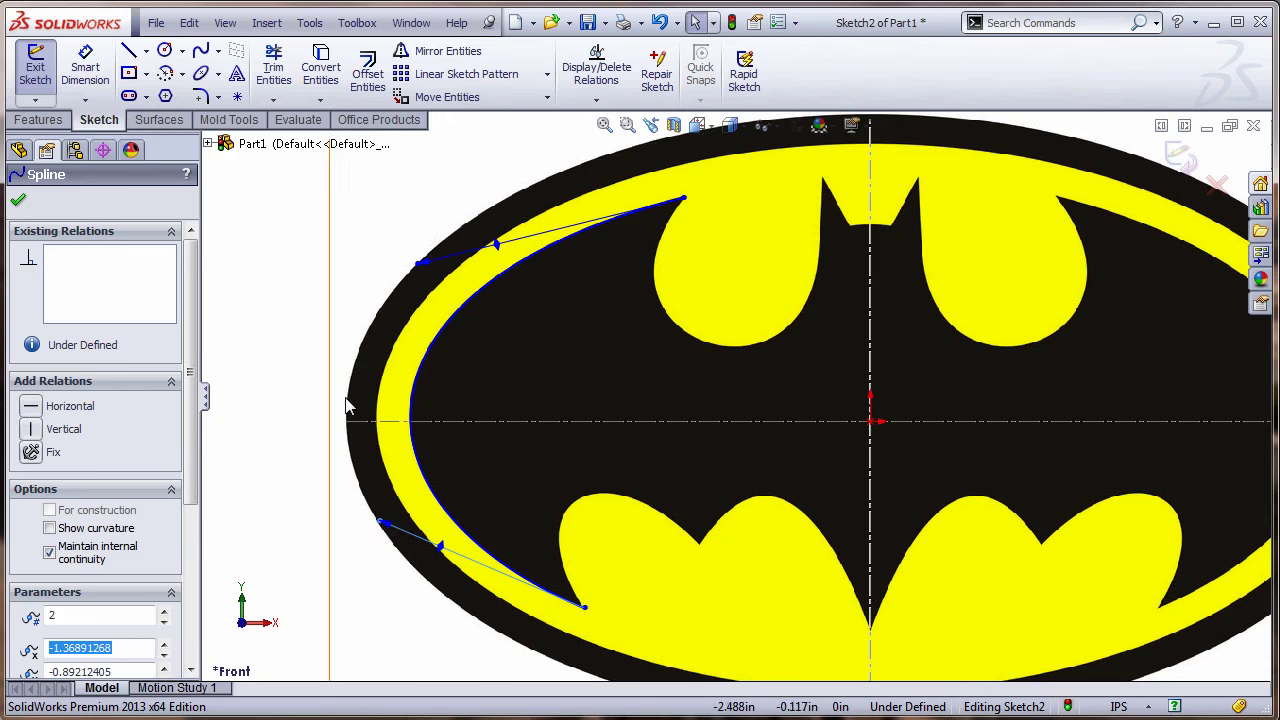
pyautogui.click(297, 280)
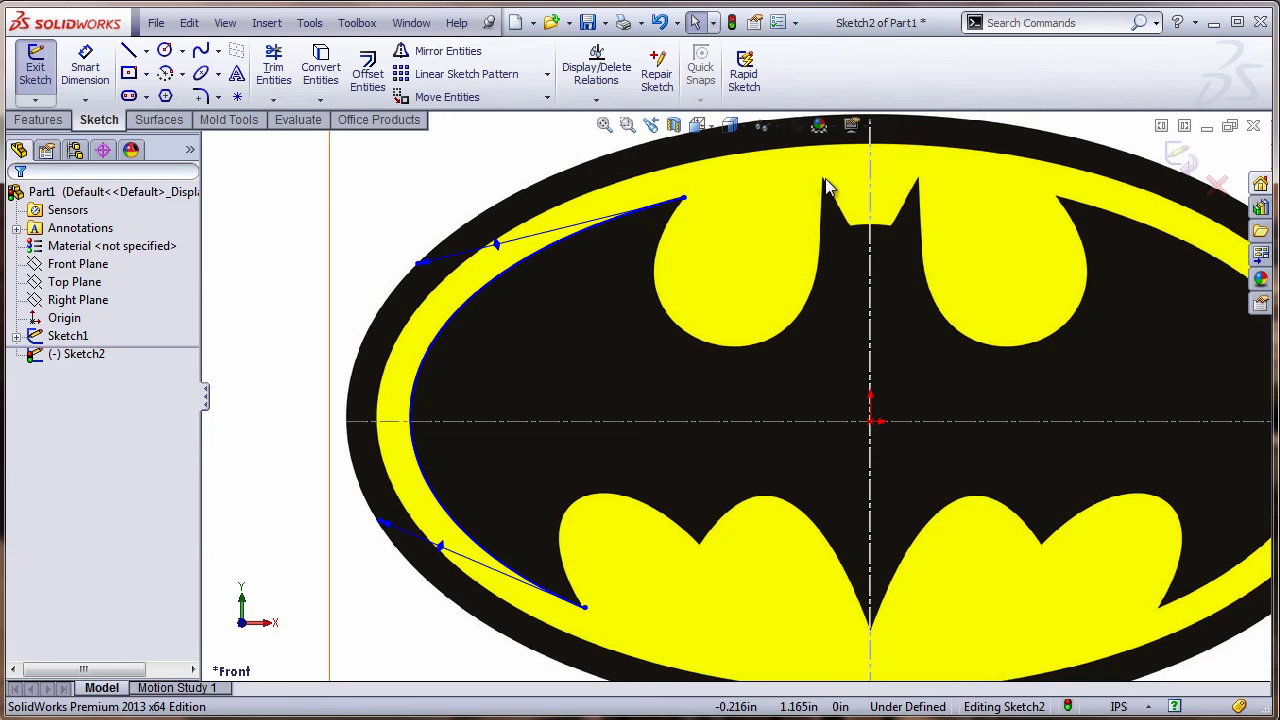
# Step: Add a spline from the first spline's top end to the left ear tip, hugging the upper lobe
pyautogui.click(203, 52)
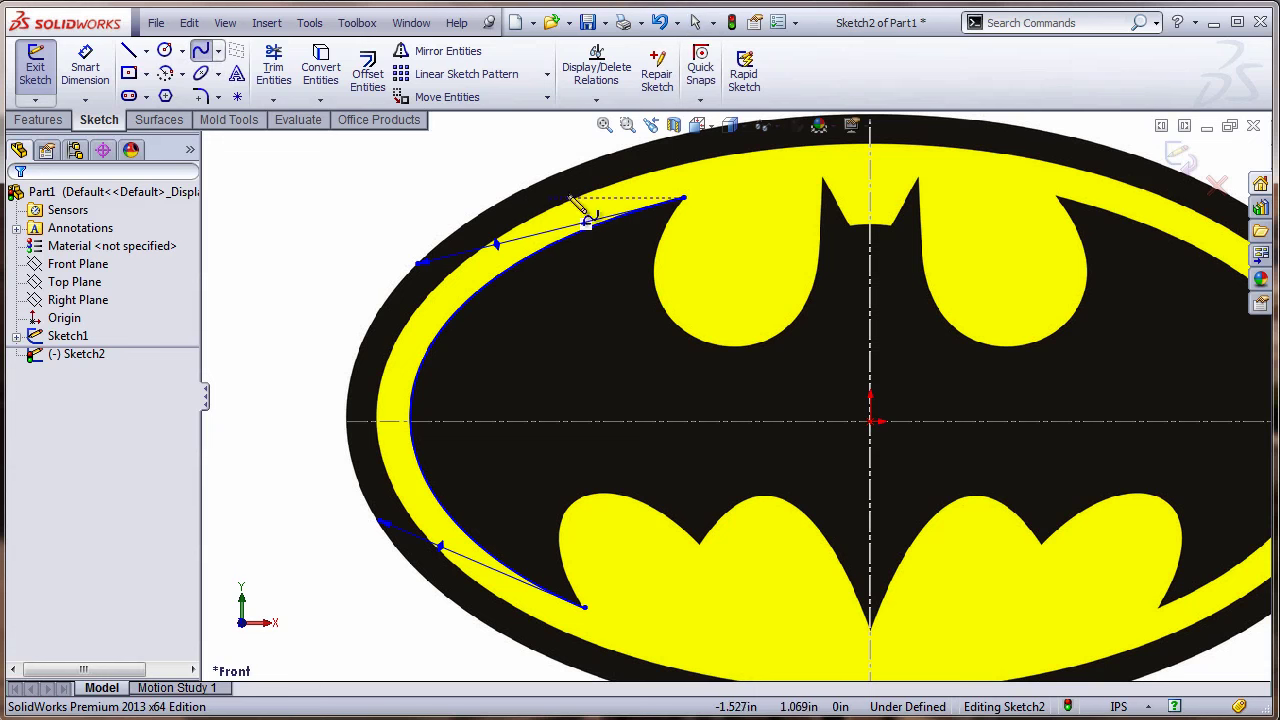
pyautogui.click(683, 200)
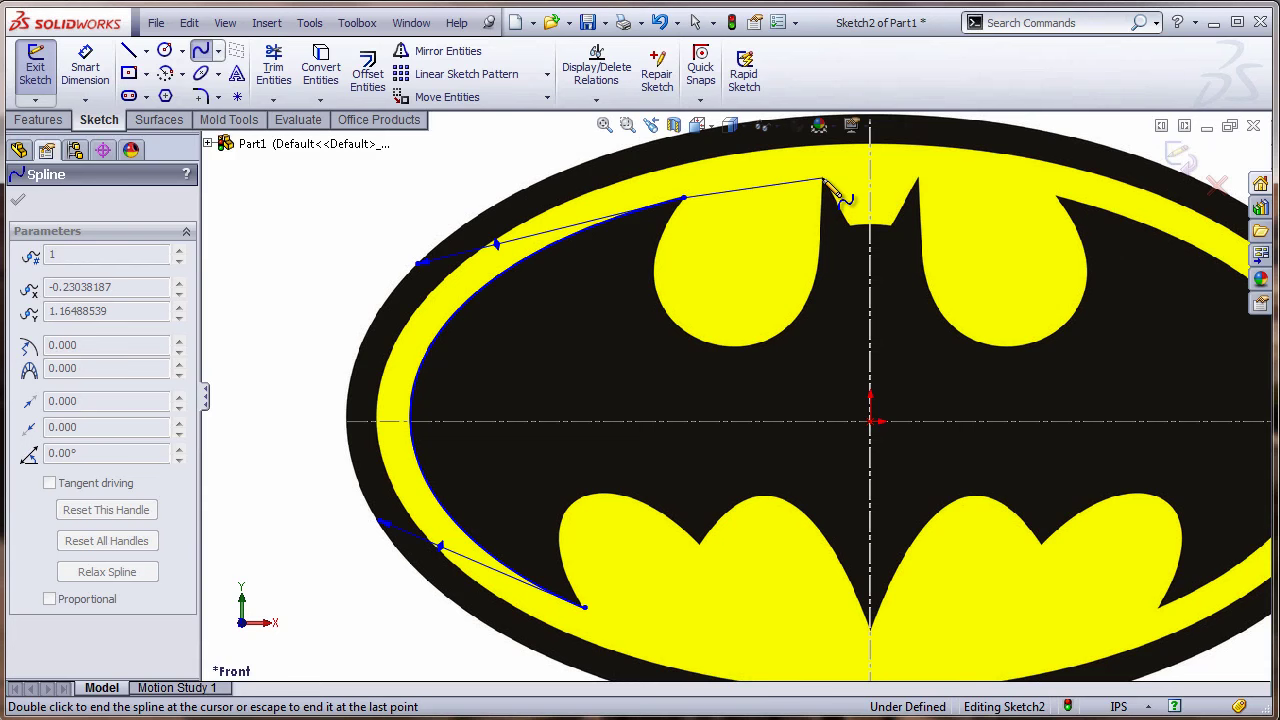
pyautogui.doubleClick(823, 181)
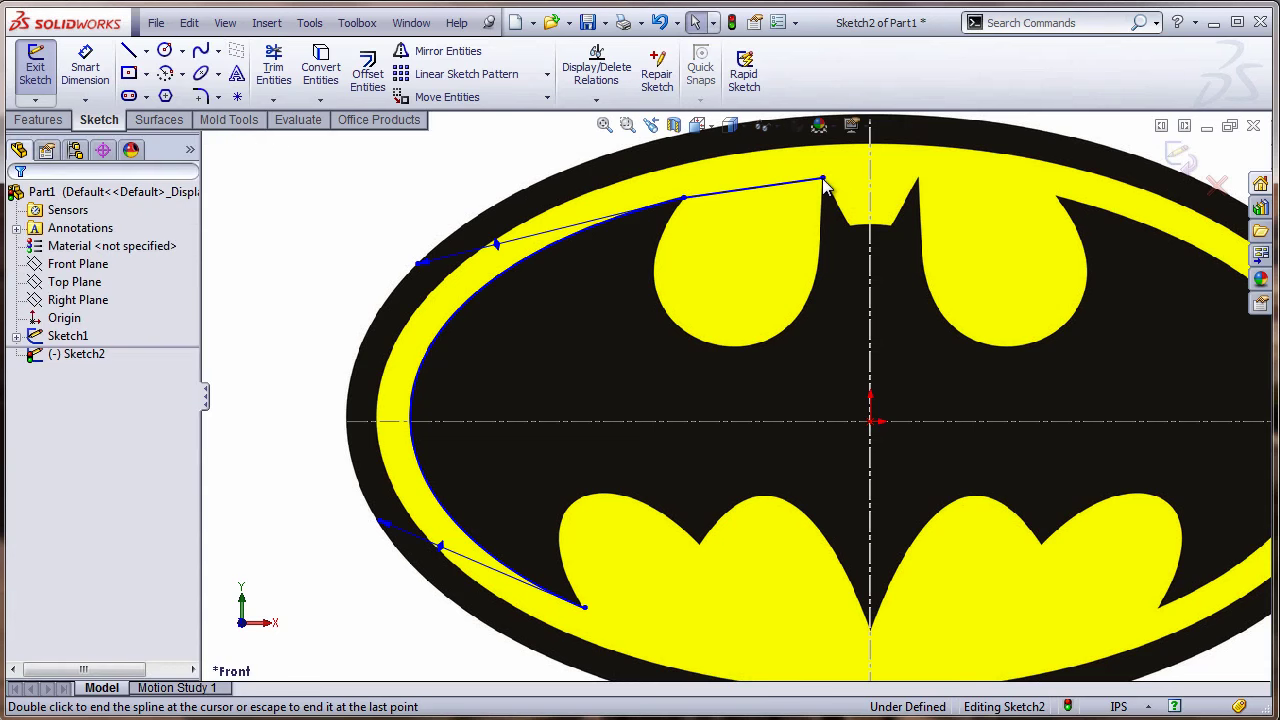
pyautogui.click(806, 188)
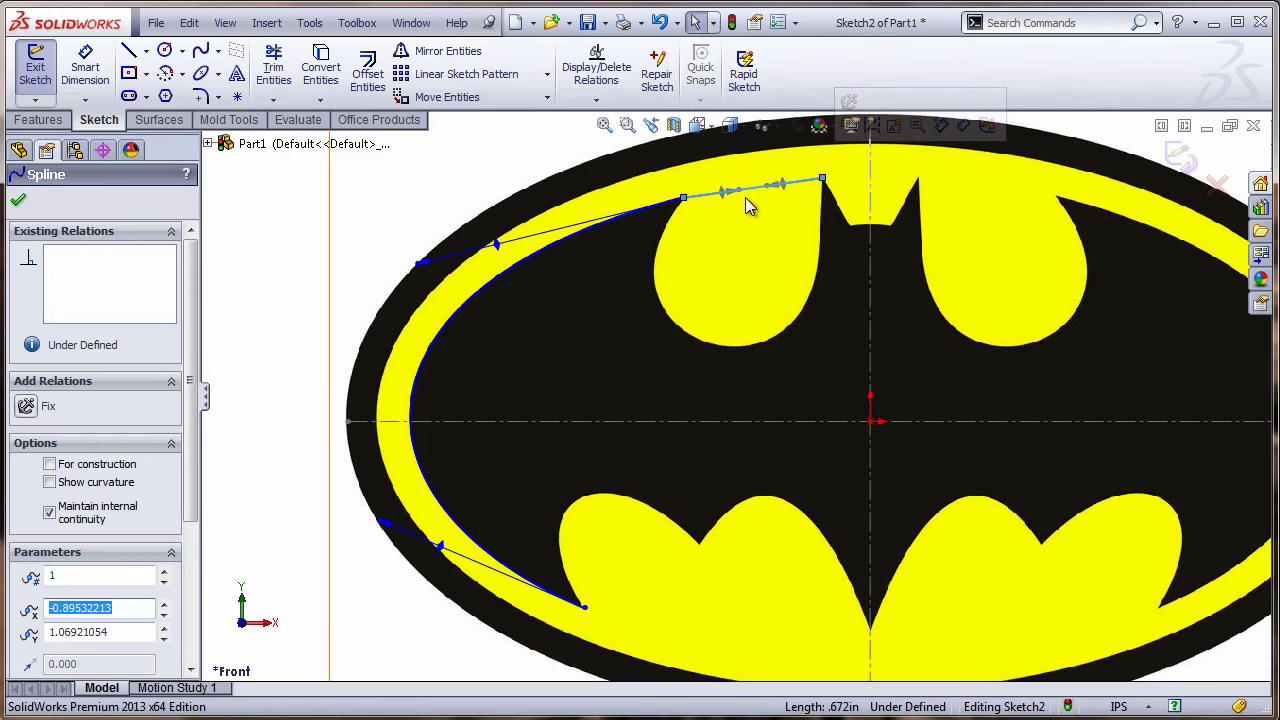
pyautogui.moveTo(739, 190); pyautogui.dragTo(595, 369)
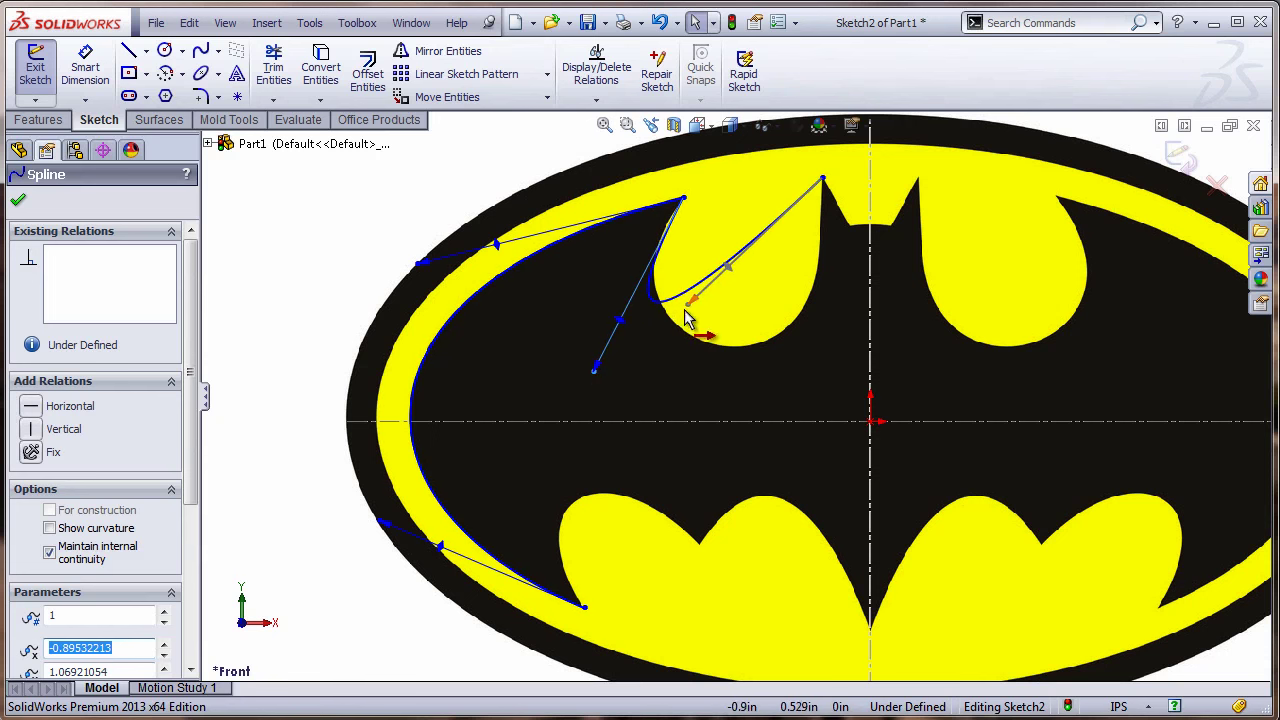
pyautogui.moveTo(694, 297); pyautogui.dragTo(836, 396)
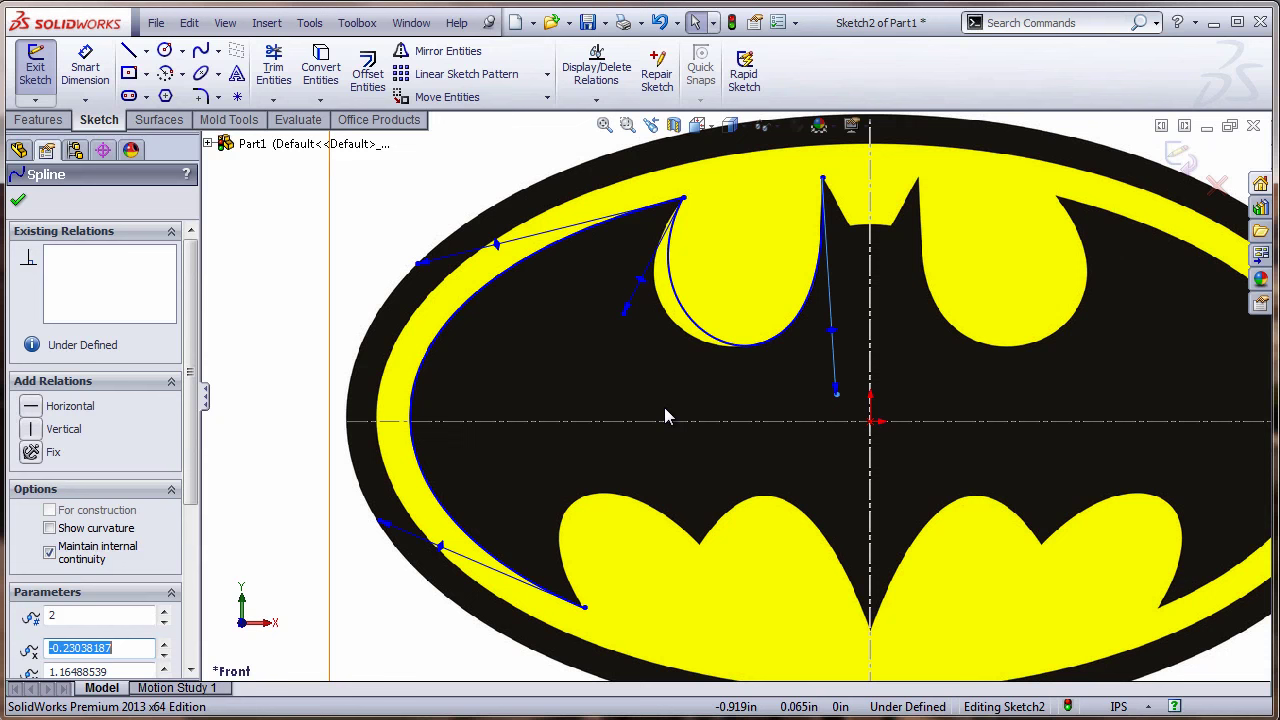
pyautogui.click(625, 310)
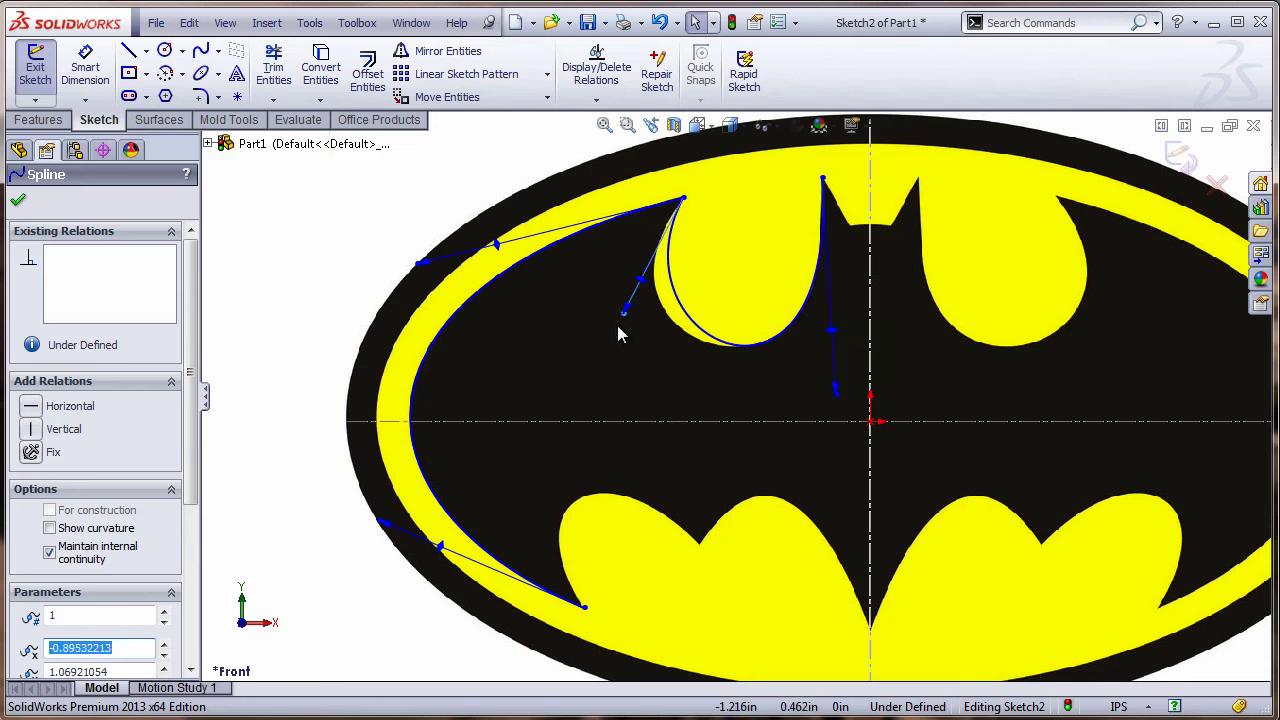
pyautogui.moveTo(625, 312); pyautogui.dragTo(594, 317)
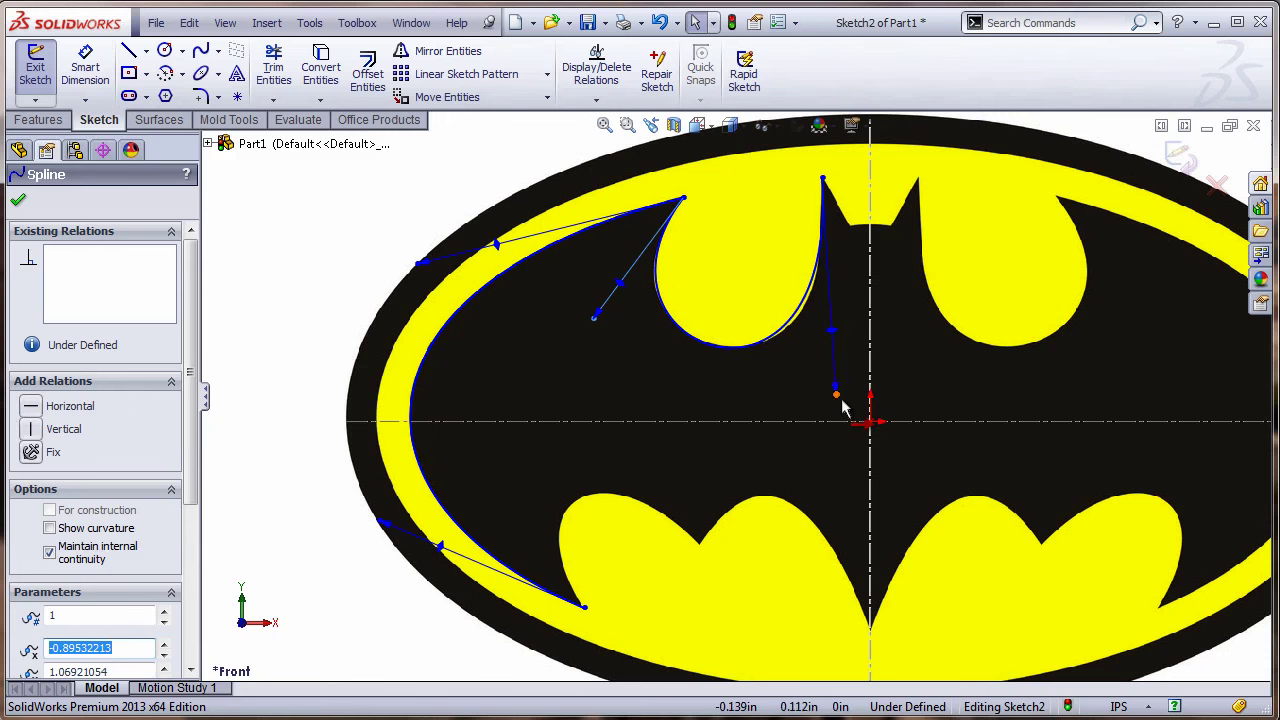
pyautogui.moveTo(842, 401); pyautogui.dragTo(850, 402)
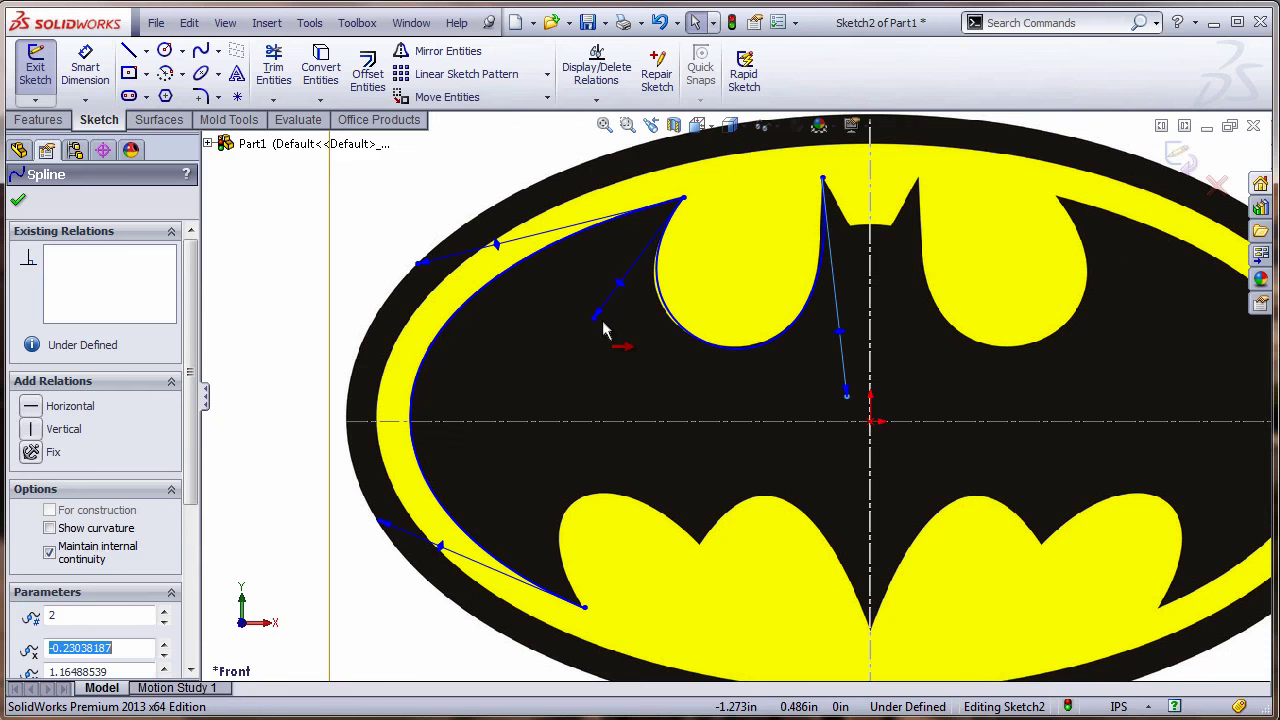
pyautogui.moveTo(596, 323)
pyautogui.mouseDown()
pyautogui.moveTo(592, 335)
pyautogui.moveTo(592, 323)
pyautogui.mouseUp()
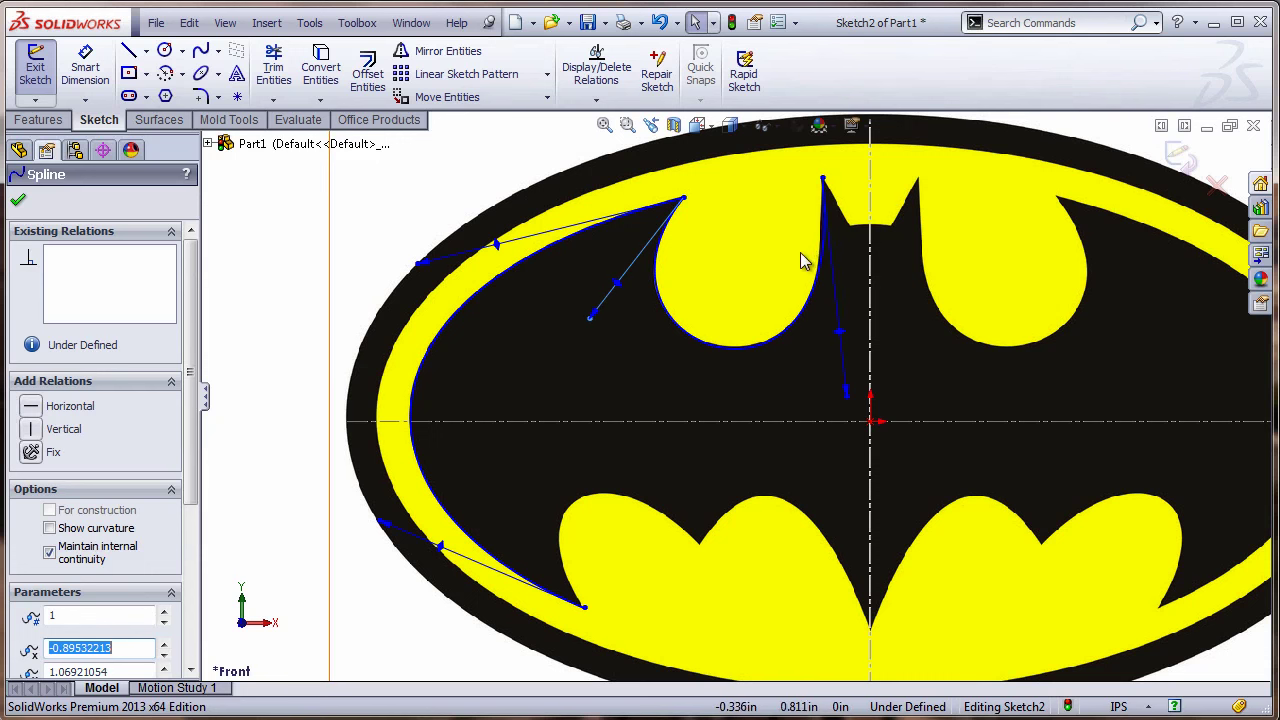
pyautogui.click(310, 370)
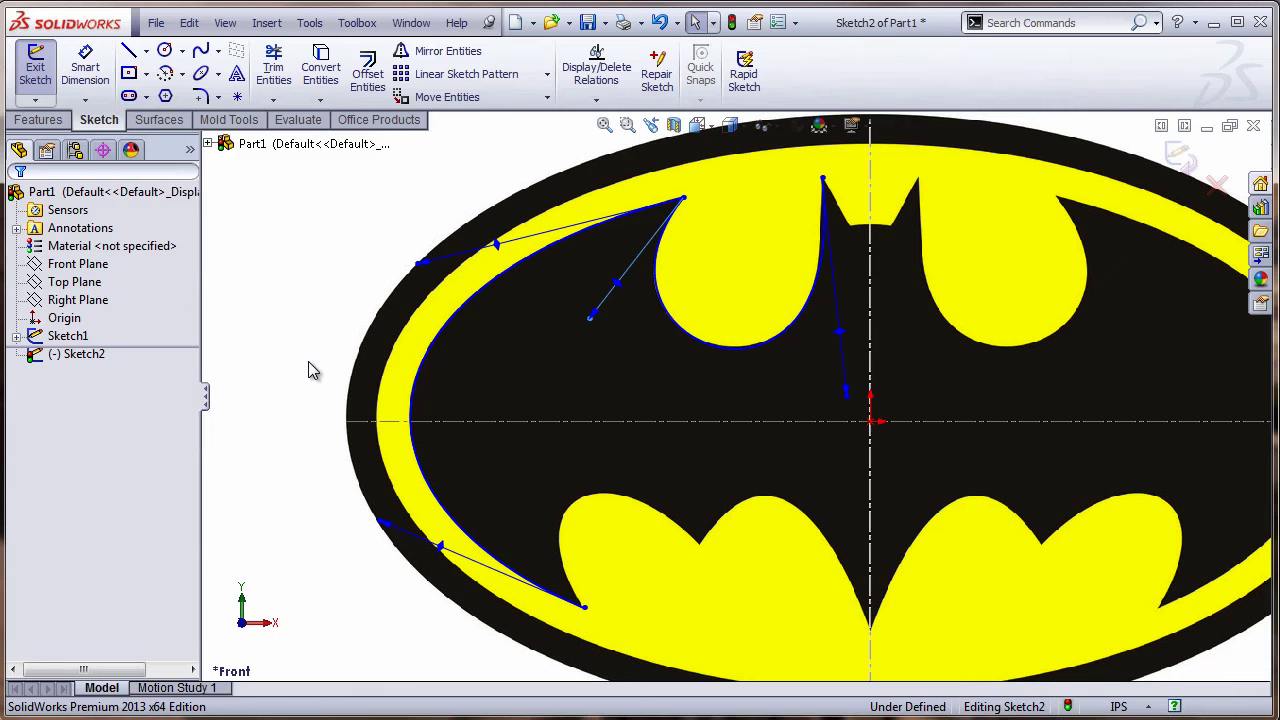
pyautogui.click(200, 50)
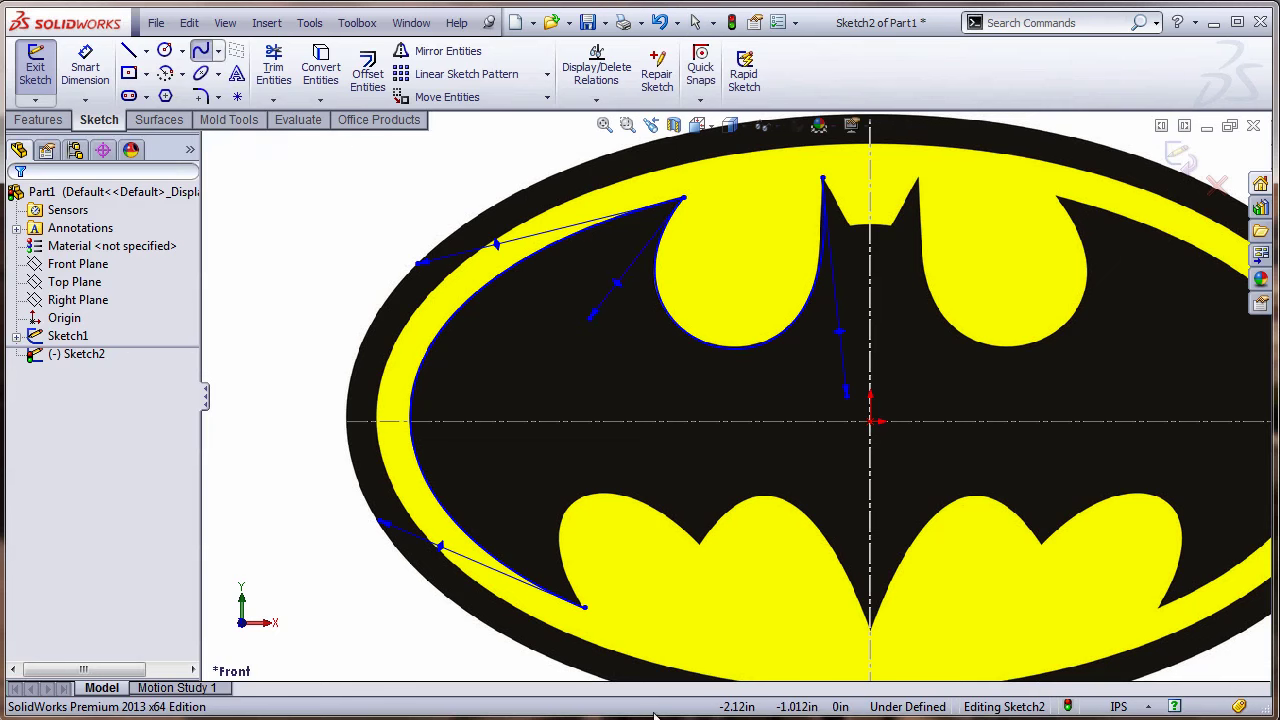
# Step: Trace the scalloped lower wing edge with splines over both lower lobes to the bottom centre
pyautogui.doubleClick(702, 546)
pyautogui.scroll(-5, 643, 523)
pyautogui.click(643, 523)
pyautogui.moveTo(337, 251); pyautogui.dragTo(565, 145)
pyautogui.moveTo(350, 357); pyautogui.dragTo(330, 357)
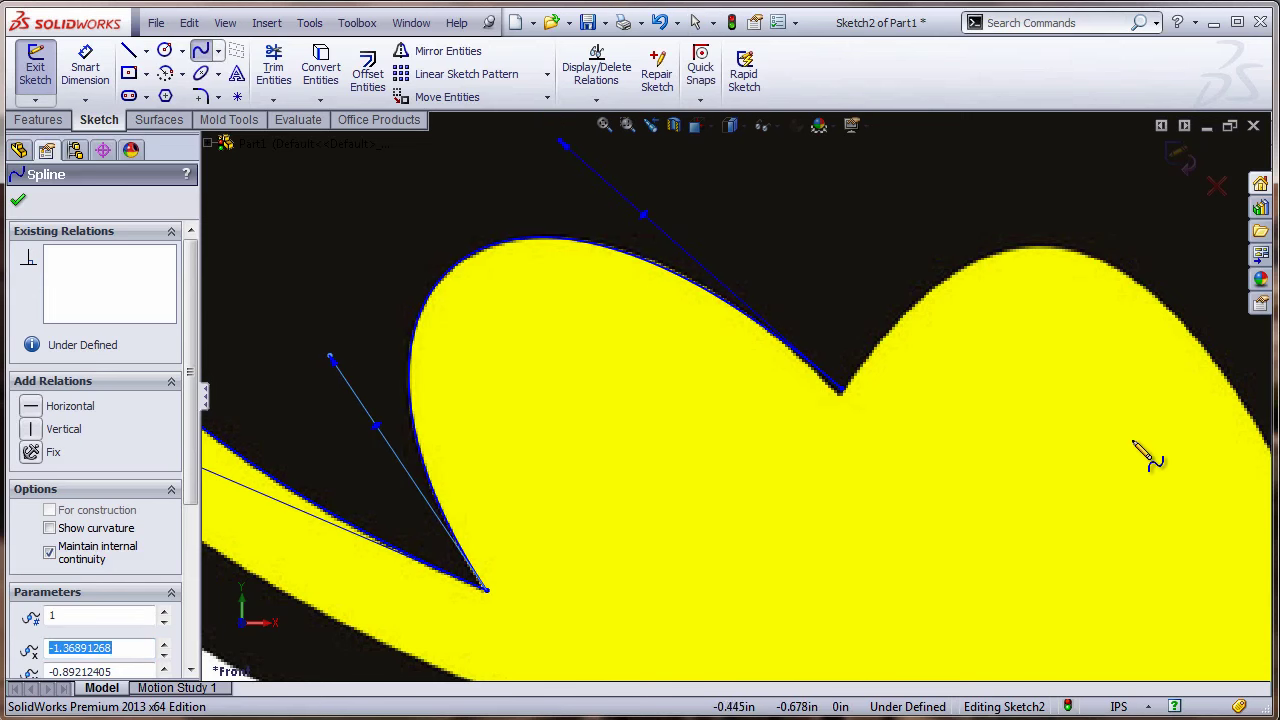
pyautogui.scroll(5, 1148, 455)
pyautogui.click(963, 515)
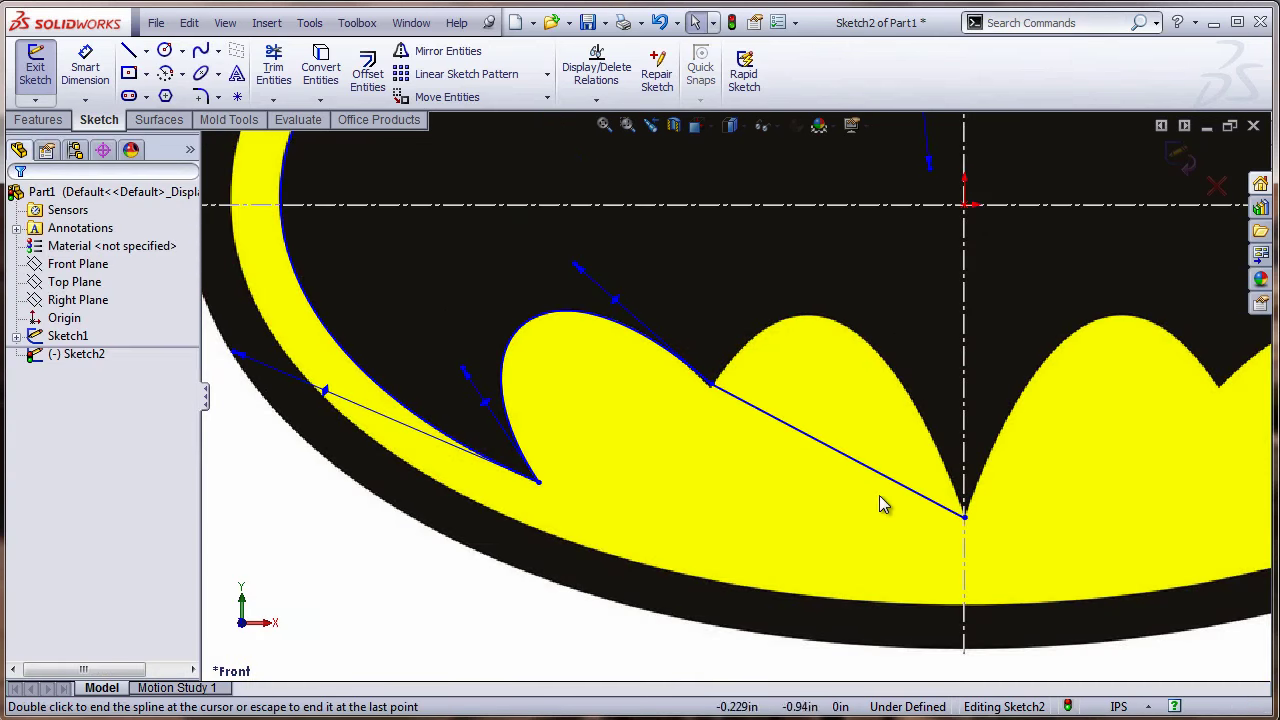
pyautogui.press('Escape')
pyautogui.moveTo(829, 449); pyautogui.dragTo(818, 240)
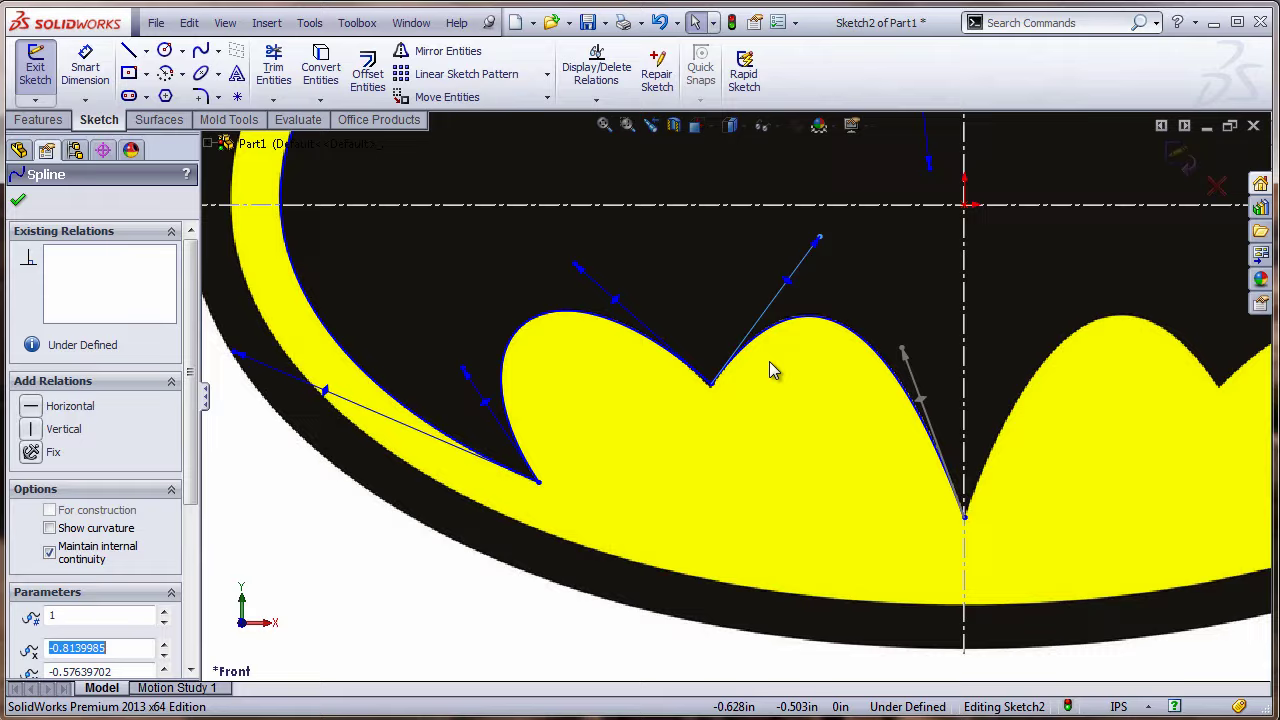
# Step: Trace the ear's inner edge and the short notch edge ending on the vertical centerline
pyautogui.press('f')
pyautogui.scroll(5, 762, 427)
pyautogui.click(686, 212)
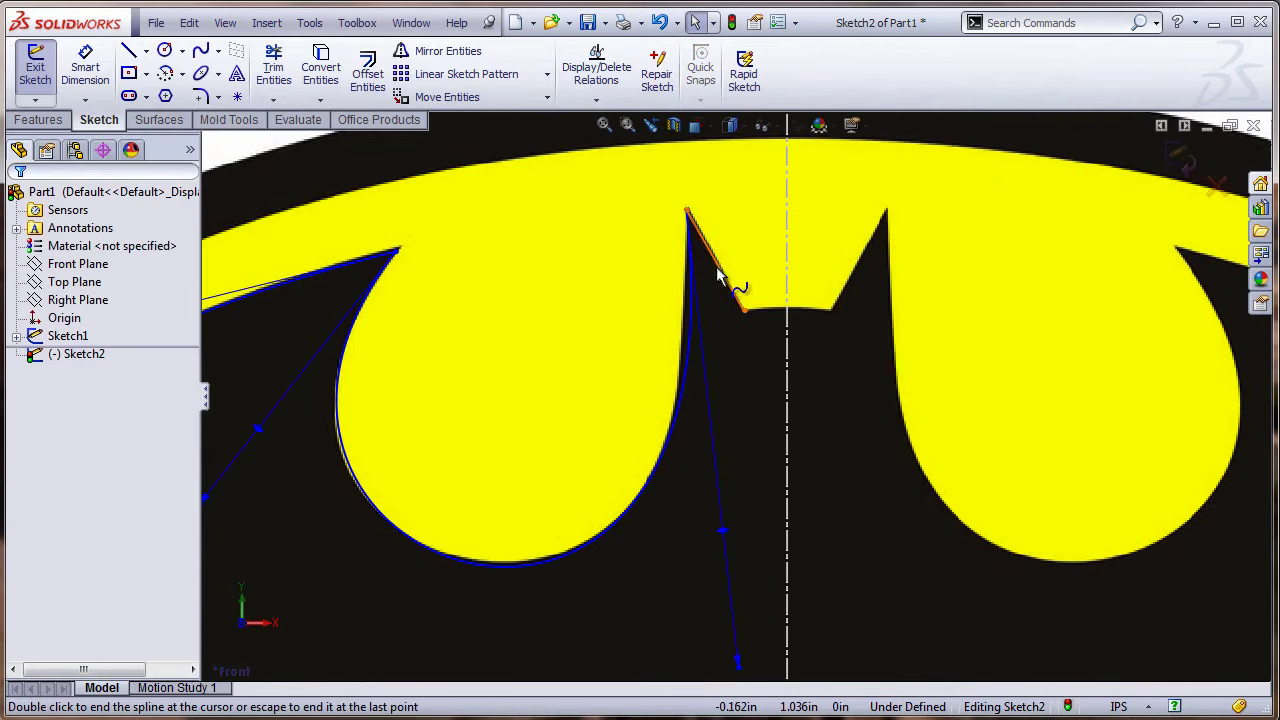
pyautogui.press('Escape')
pyautogui.press('Return')
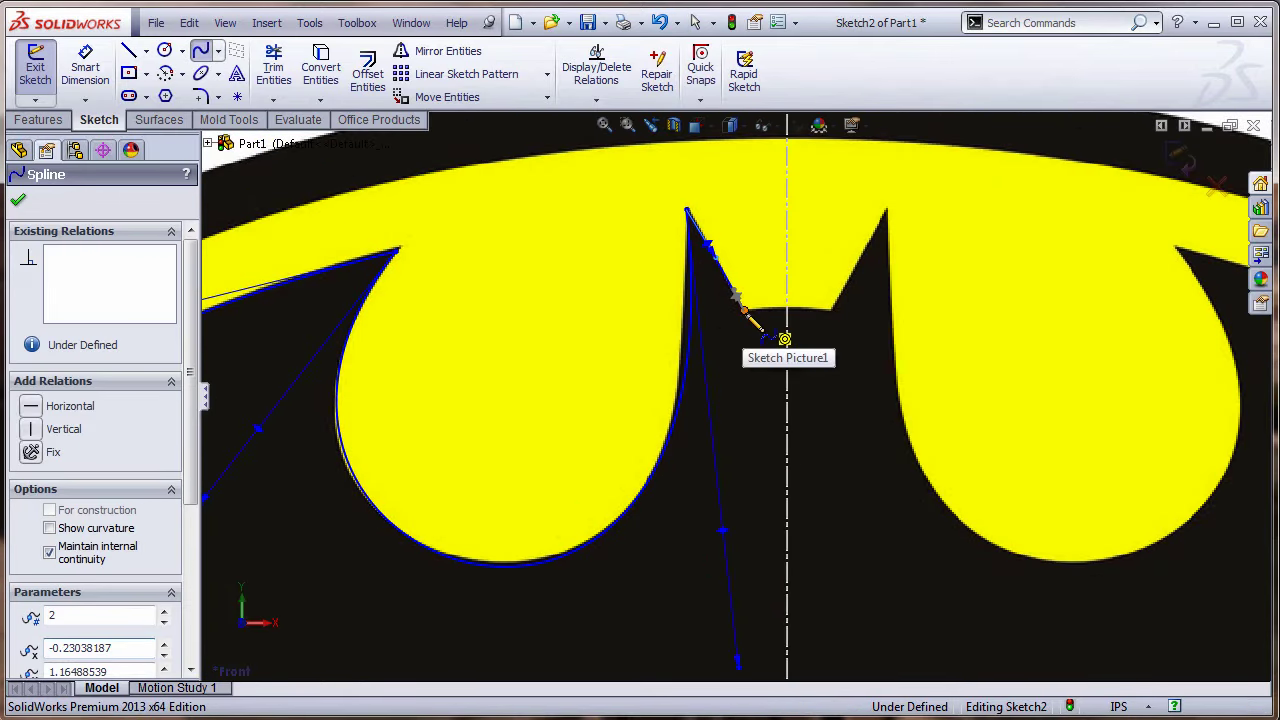
pyautogui.click(787, 311)
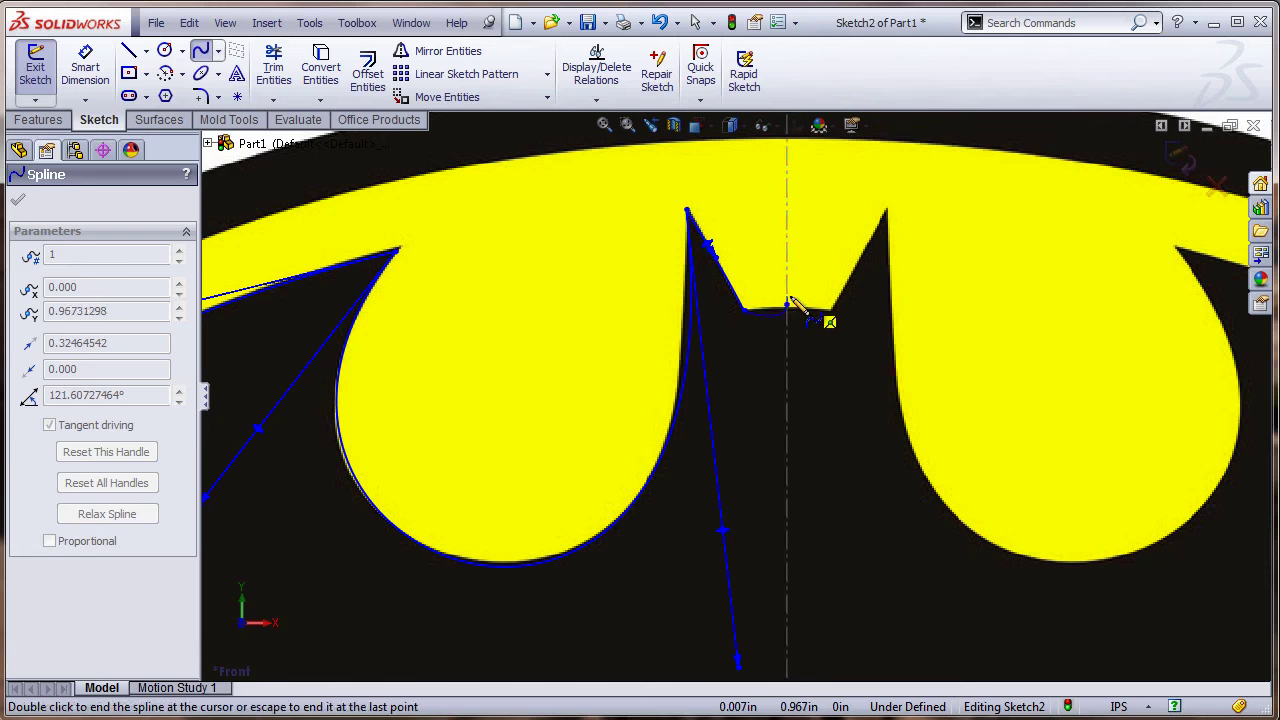
pyautogui.press('Escape')
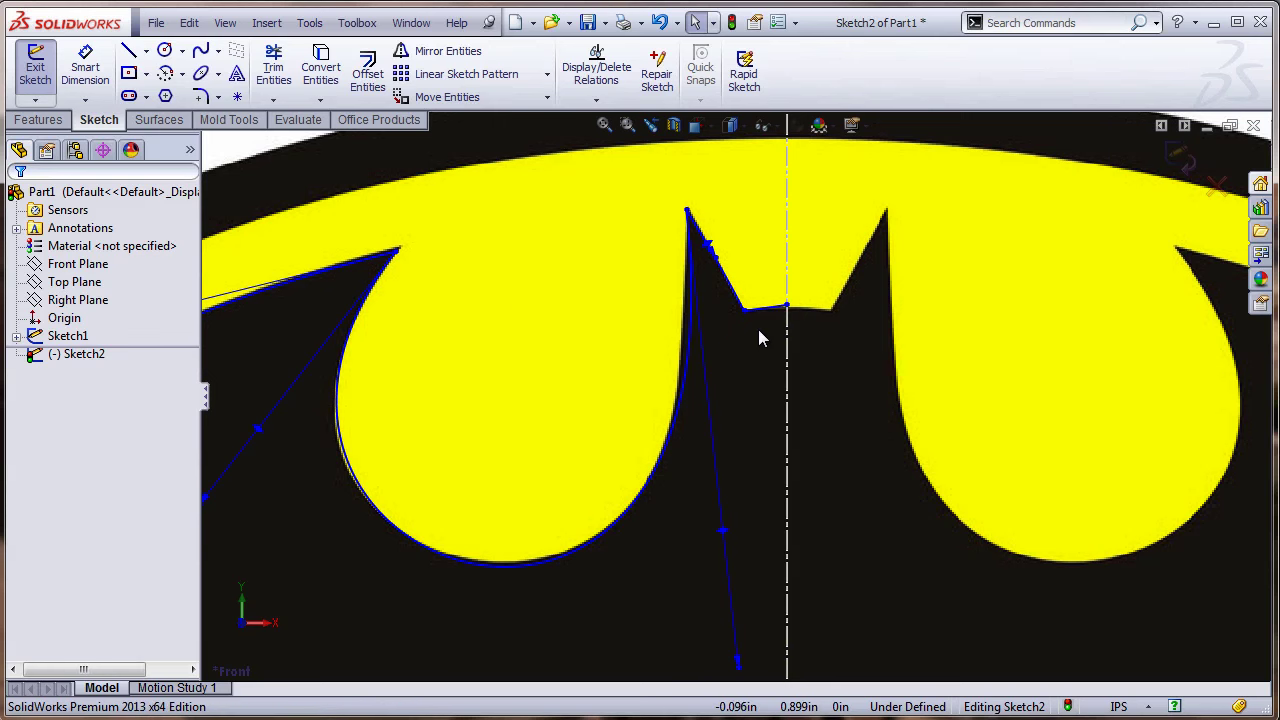
# Step: Give the notch spline's centerline endpoint a Horizontal tangent relation
pyautogui.scroll(-3, 760, 340)
pyautogui.scroll(-4, 688, 367)
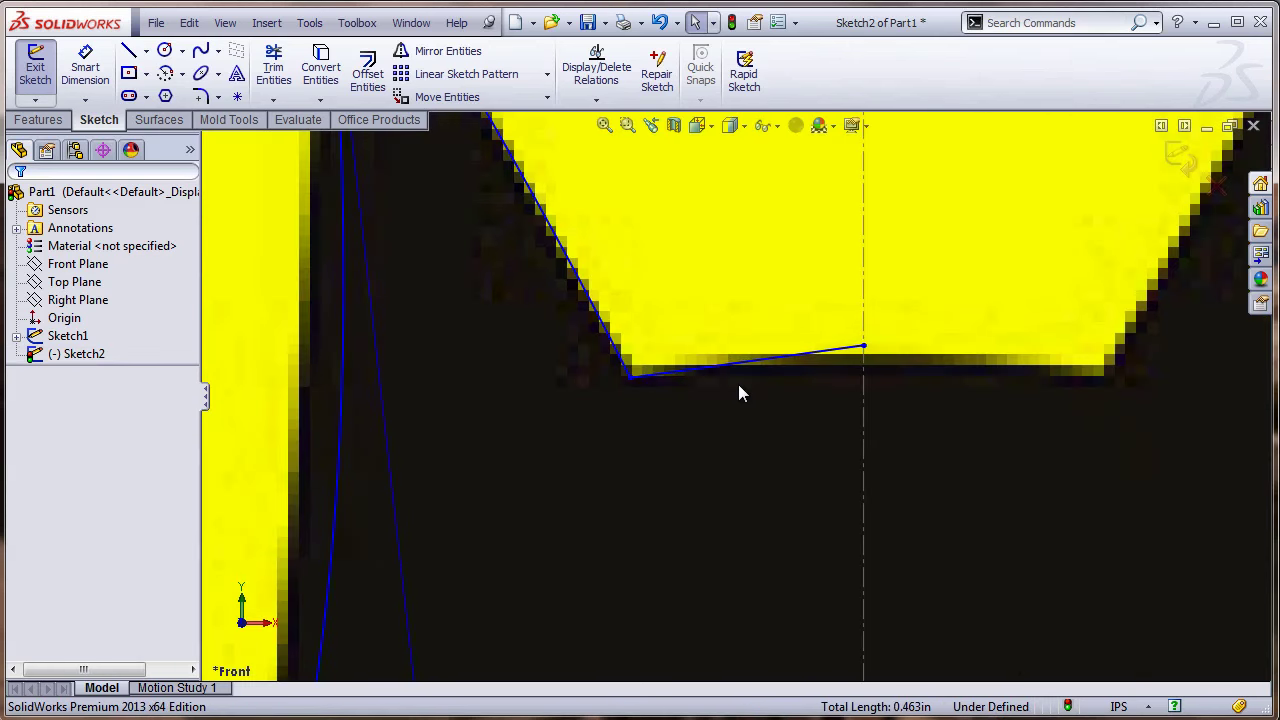
pyautogui.click(756, 368)
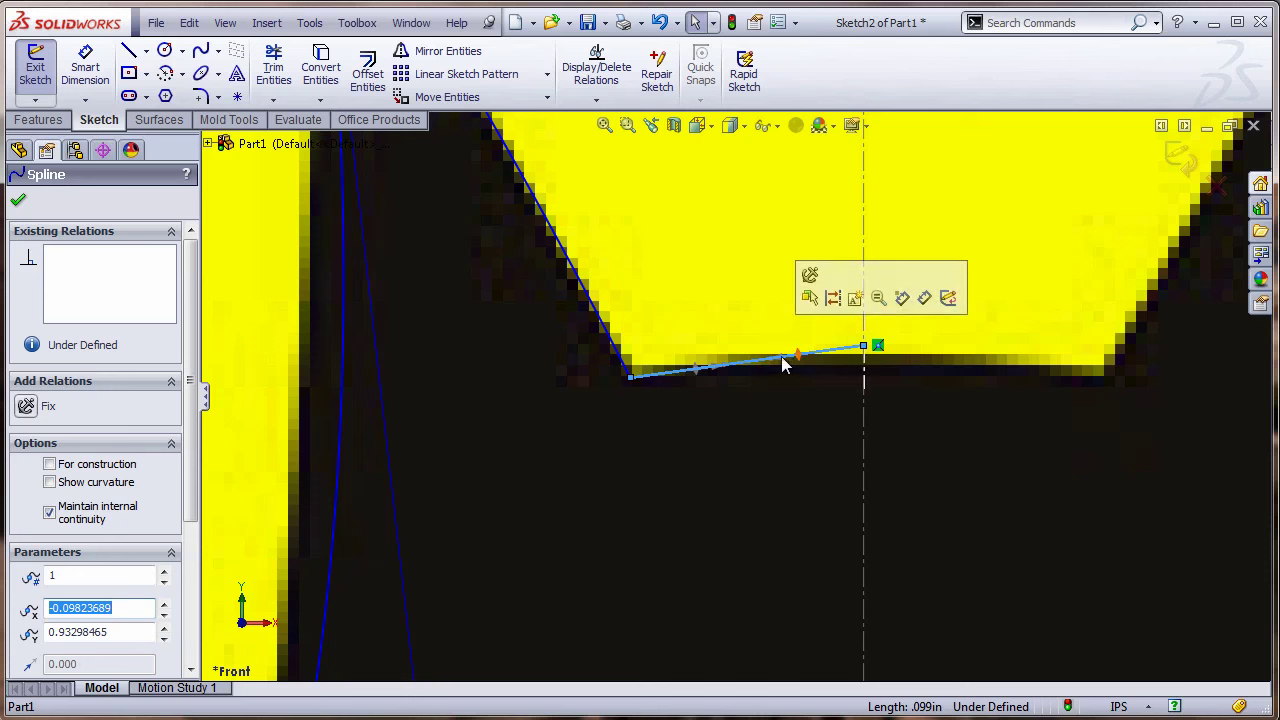
pyautogui.click(776, 356)
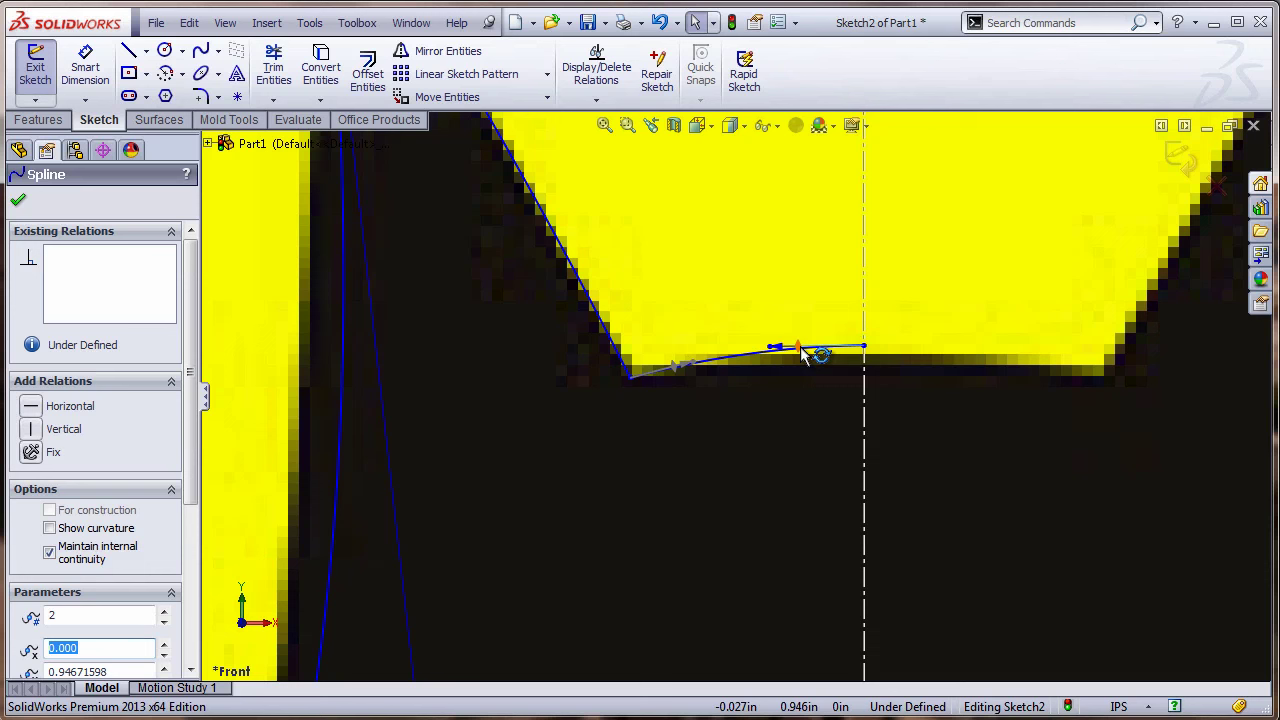
pyautogui.click(30, 406)
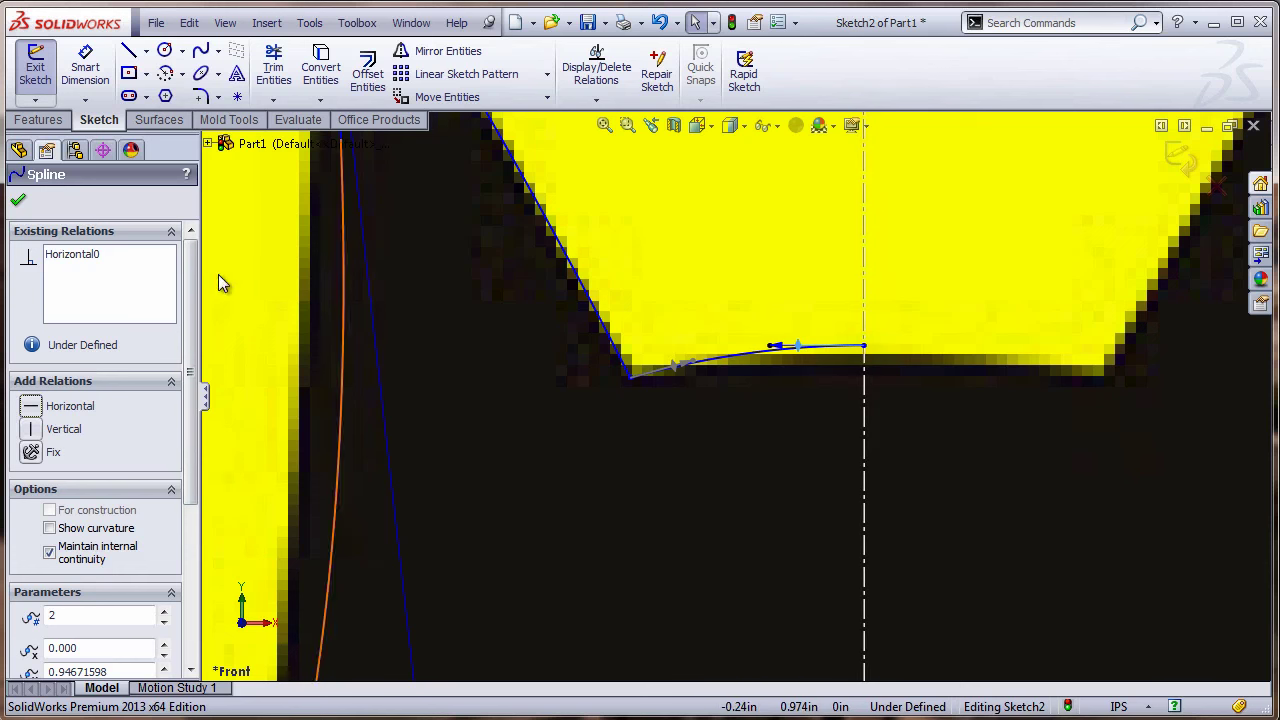
# Step: Draw a vertical line on the centerline from the bat's top centre to its bottom point
pyautogui.click(20, 203)
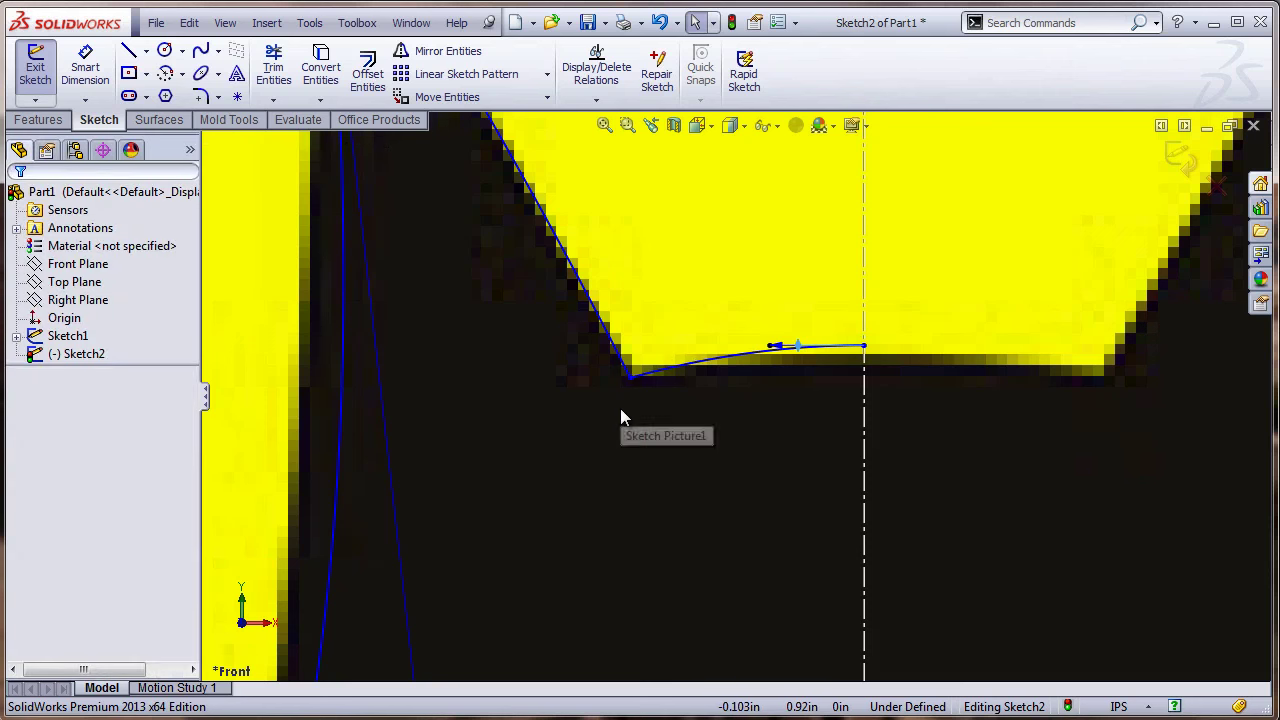
pyautogui.press('f')
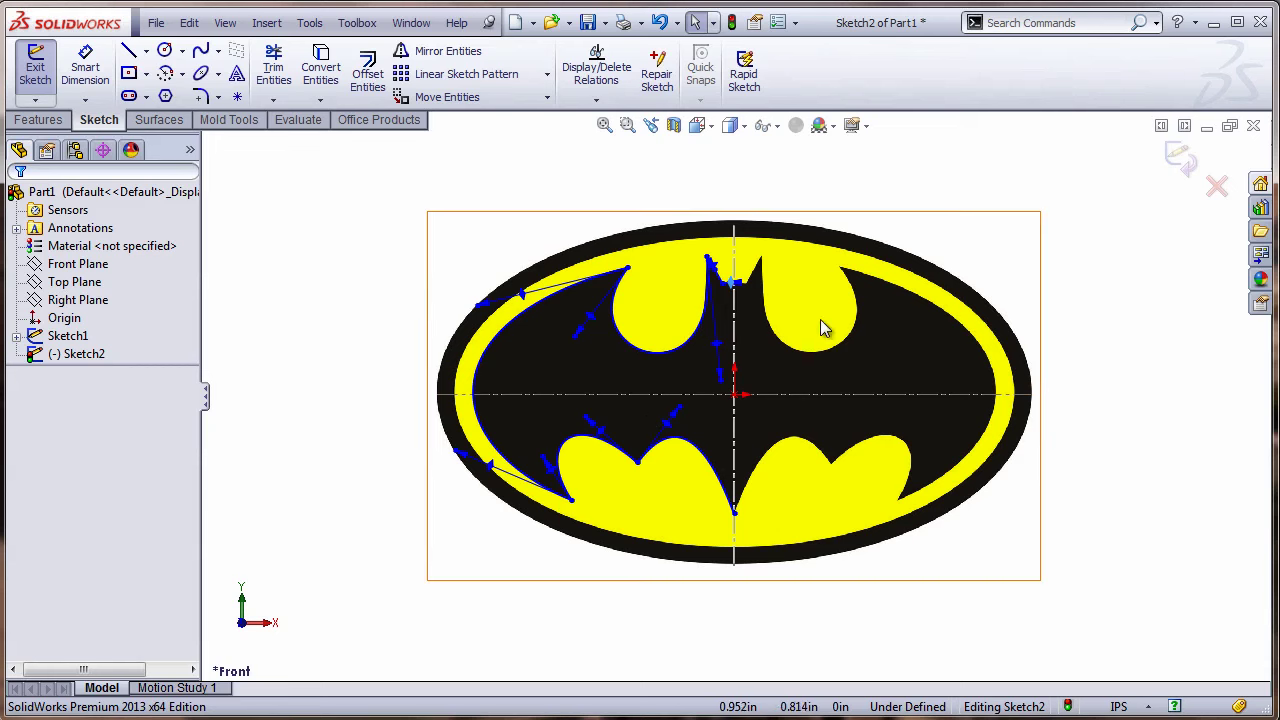
pyautogui.scroll(-4, 766, 405)
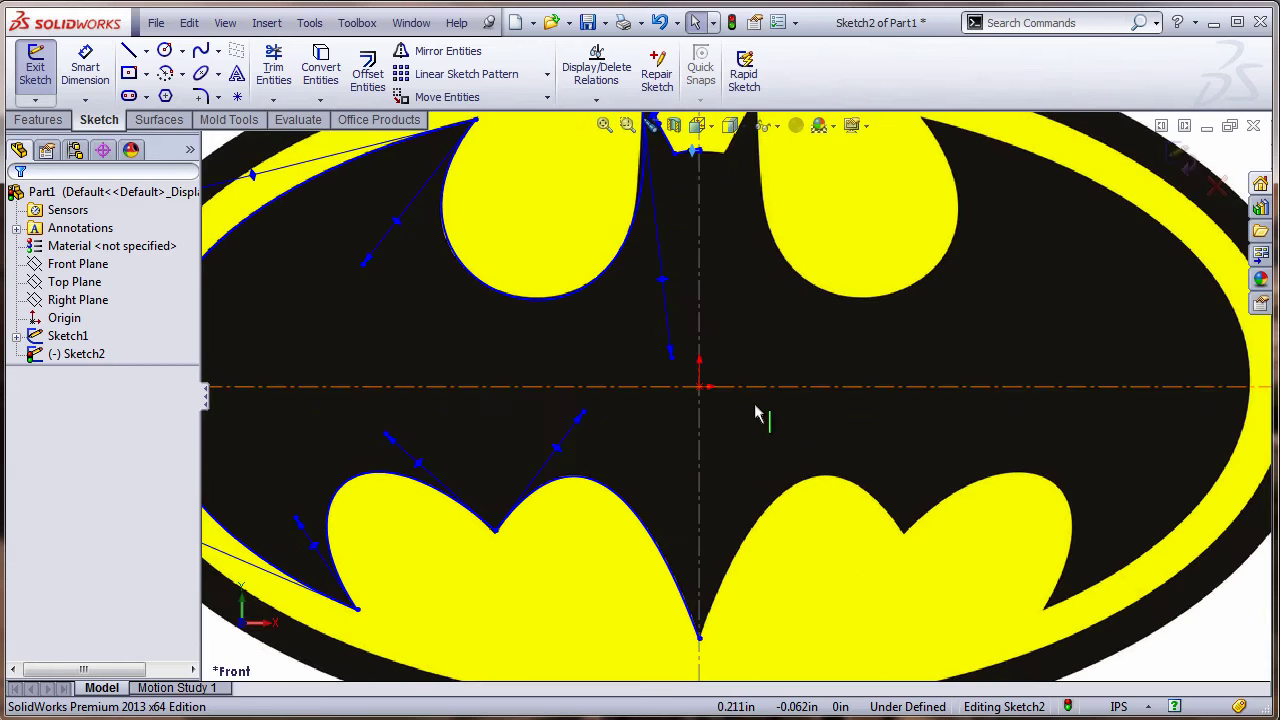
pyautogui.click(129, 51)
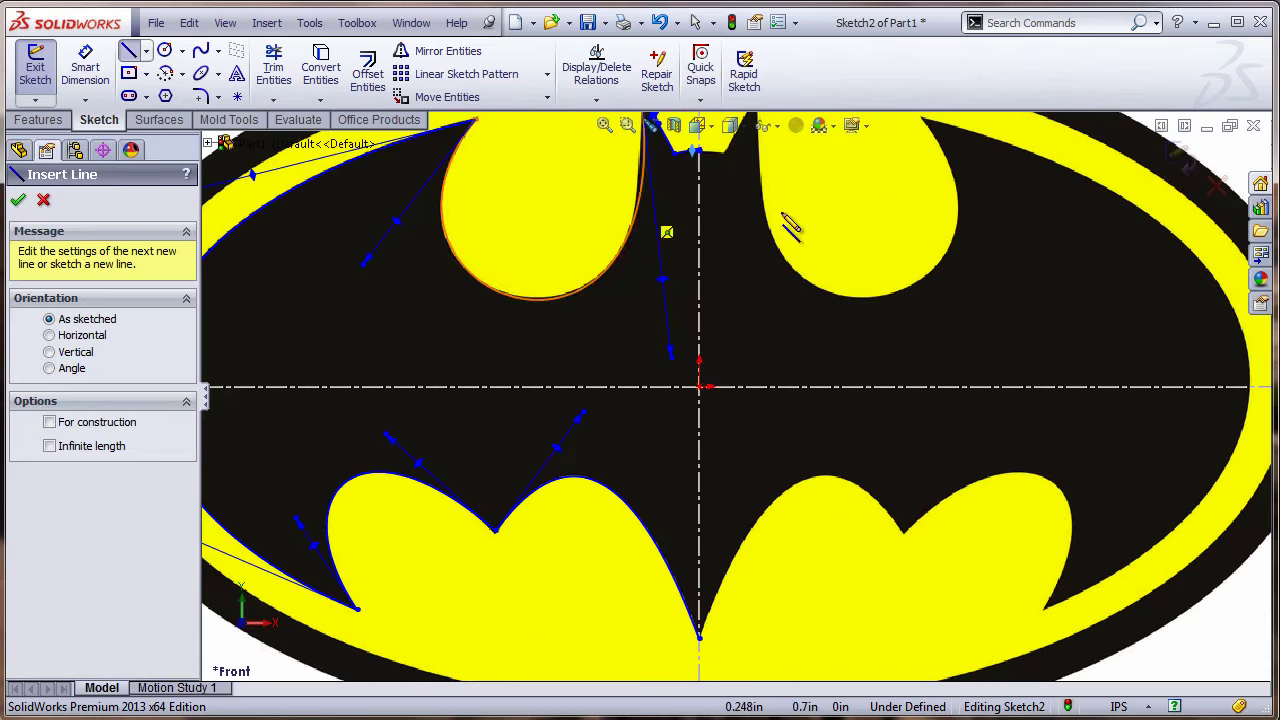
pyautogui.click(697, 150)
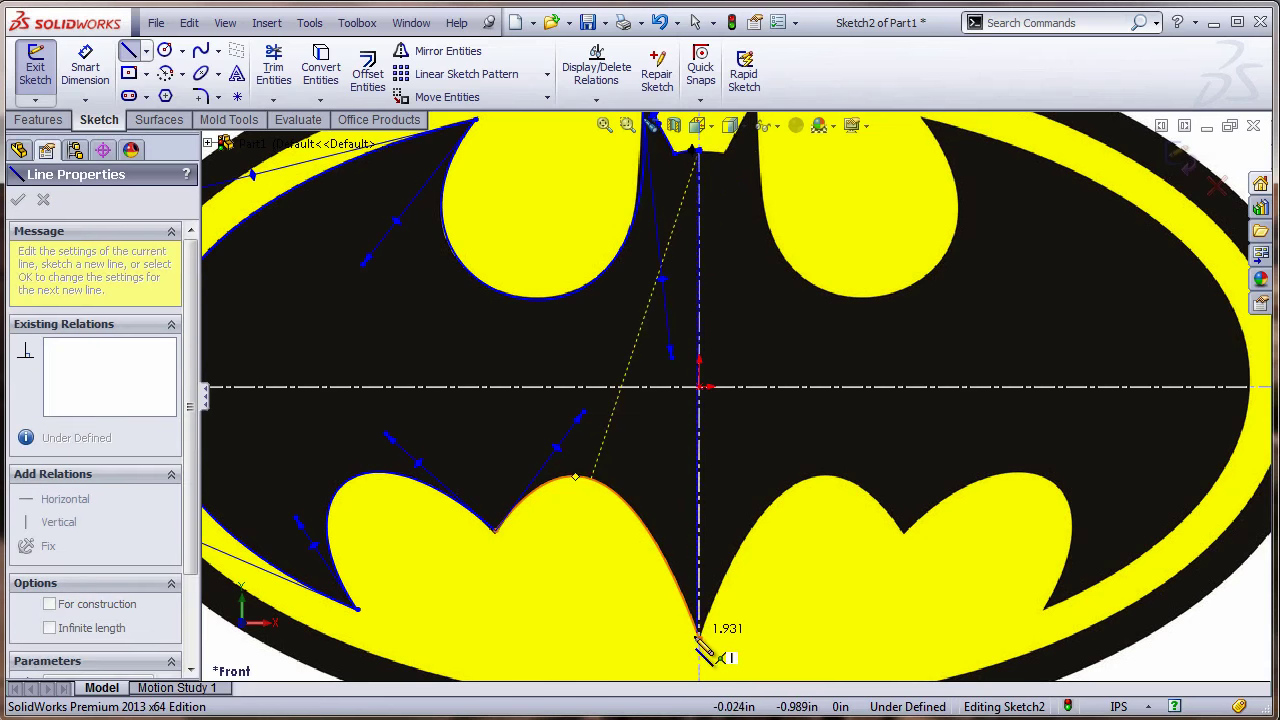
pyautogui.click(700, 637)
pyautogui.press('Escape')
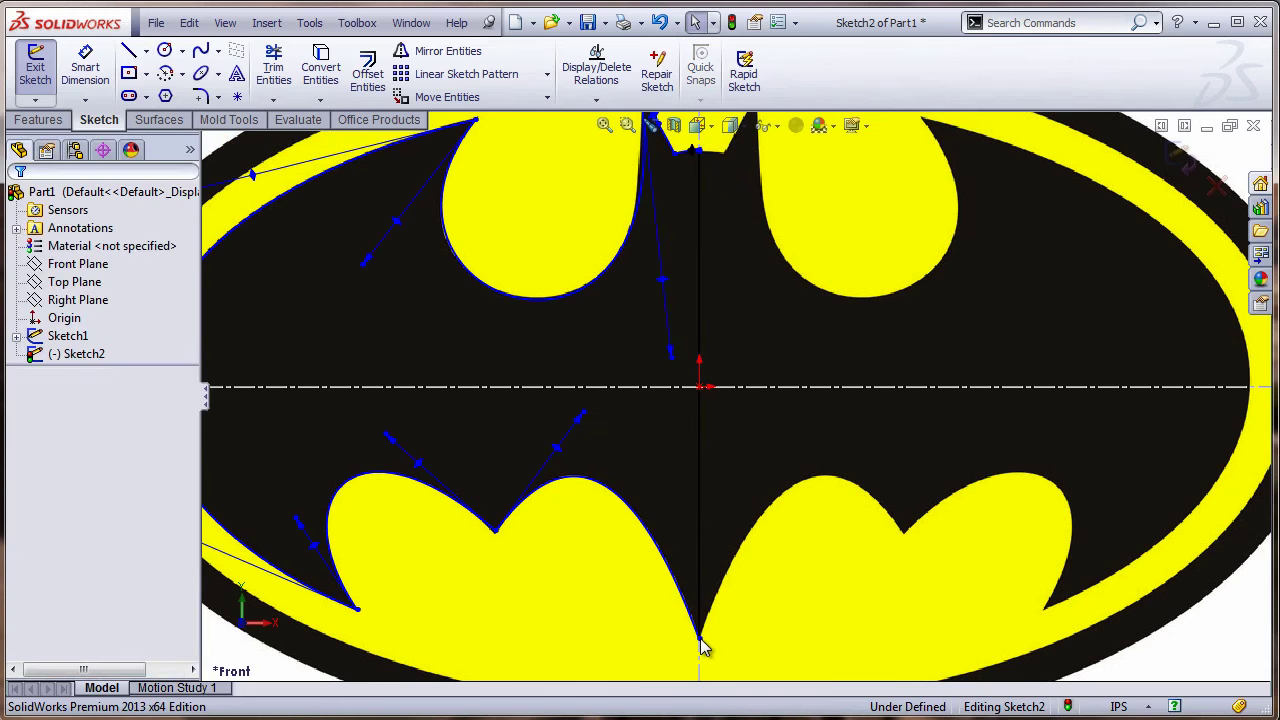
# Step: Extrude the half-bat sketch to a depth of 0.25 in as Boss-Extrude1
pyautogui.press('f')
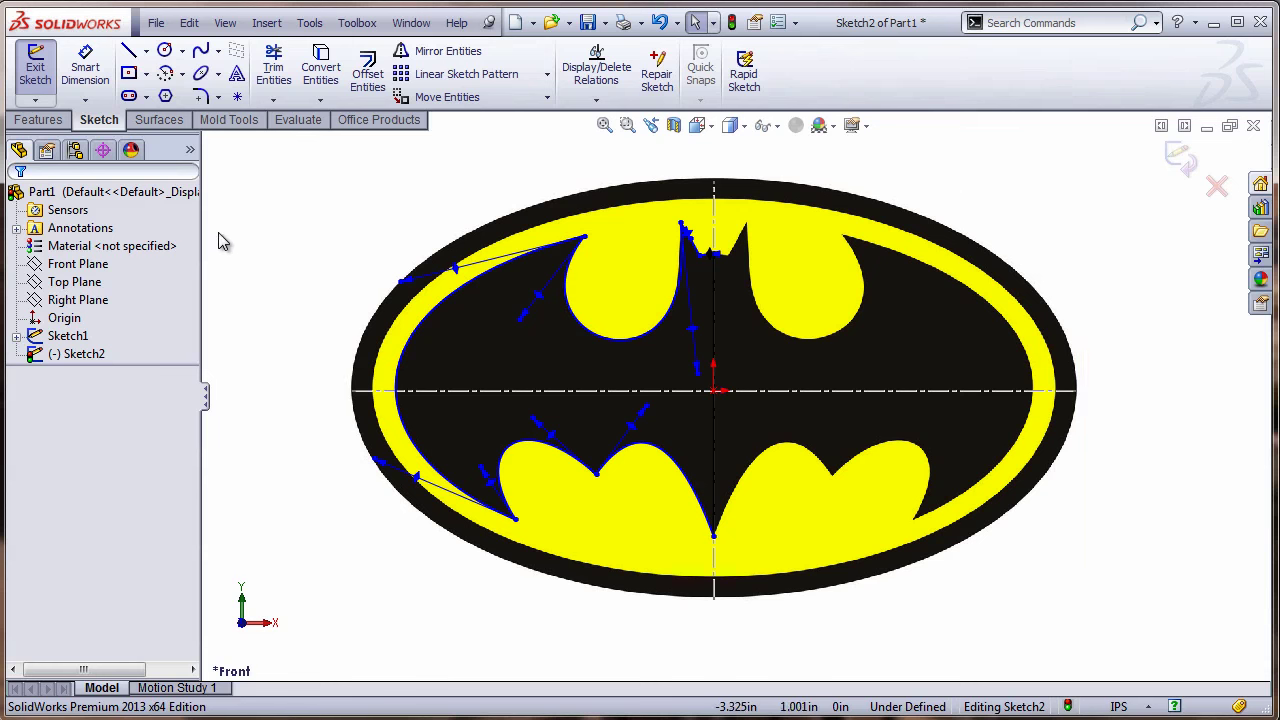
pyautogui.click(38, 119)
pyautogui.click(44, 80)
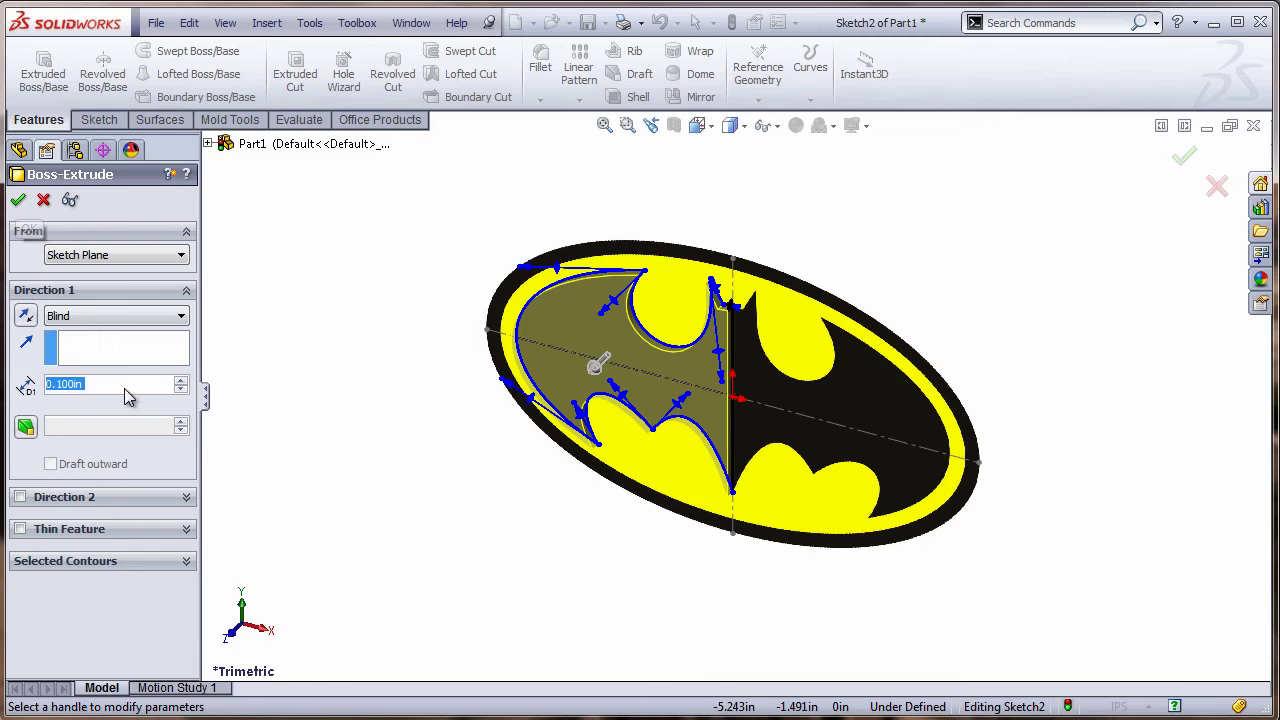
pyautogui.write('.25')
pyautogui.press('Return')
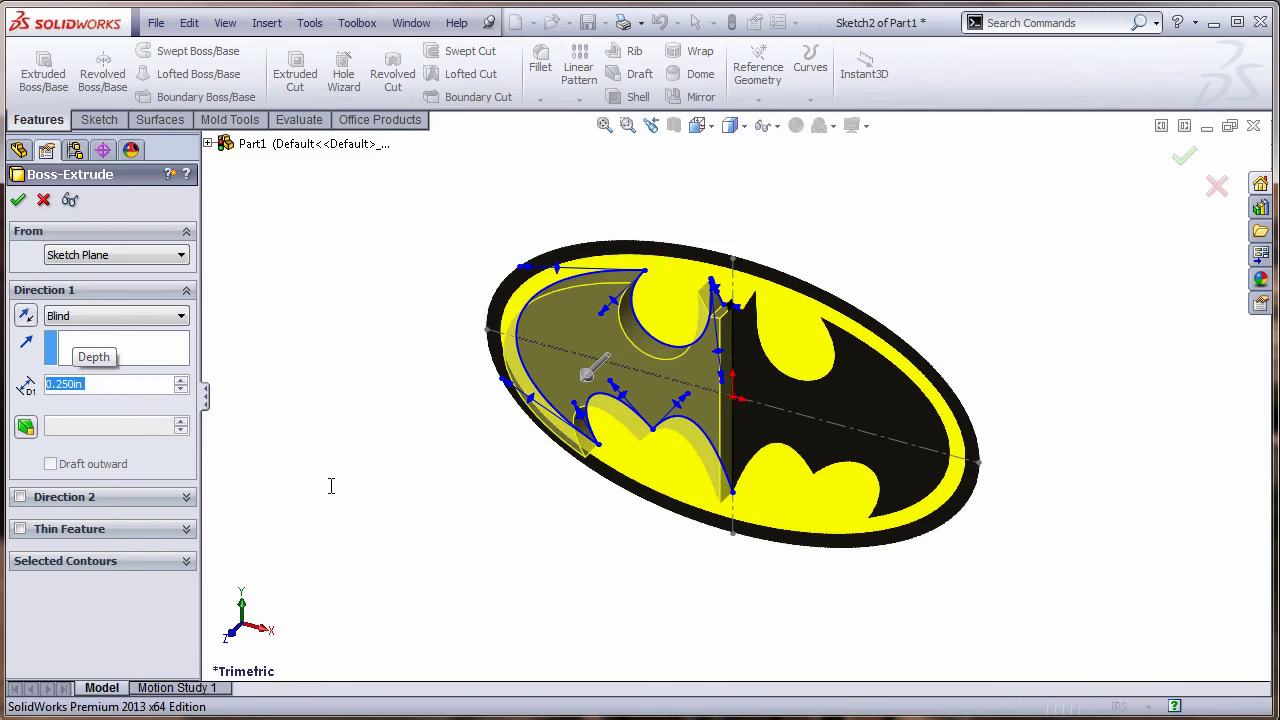
pyautogui.moveTo(421, 545); pyautogui.dragTo(422, 469, button='middle')
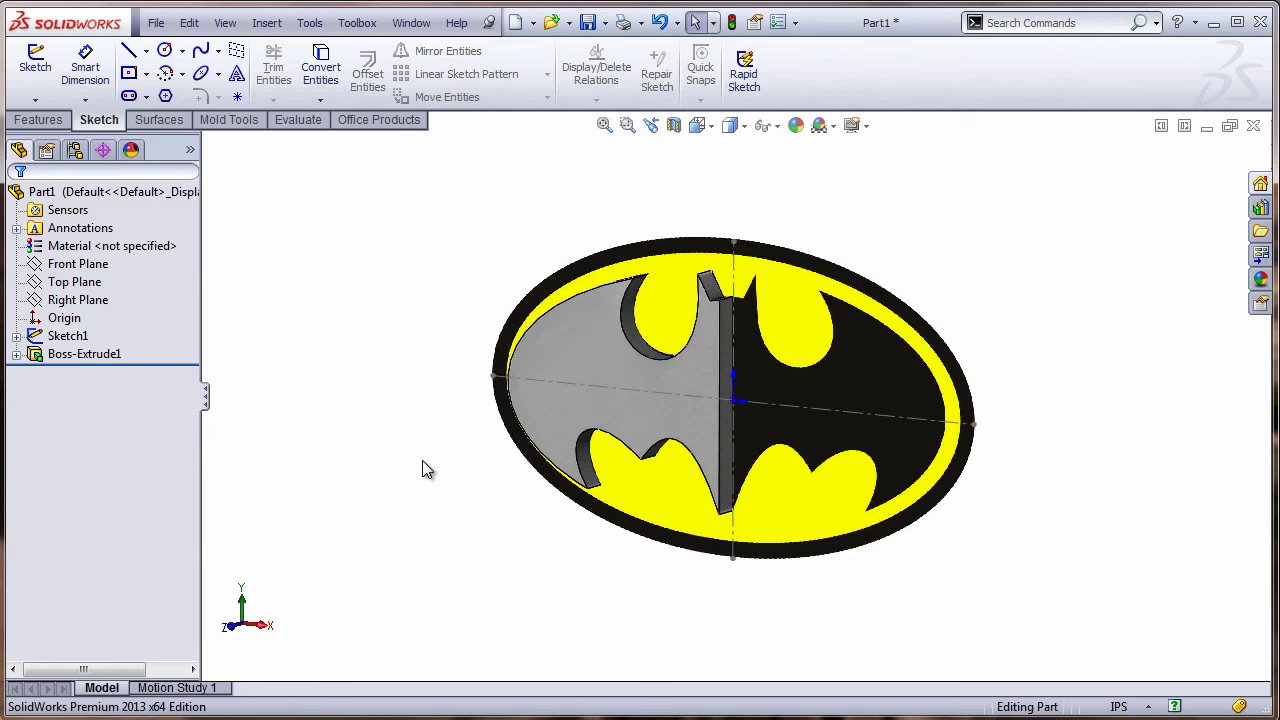
# Step: Mirror the Boss-Extrude1 body across its flat centre face to form the full bat
pyautogui.click(725, 418)
pyautogui.moveTo(300, 369); pyautogui.dragTo(290, 450, button='right')
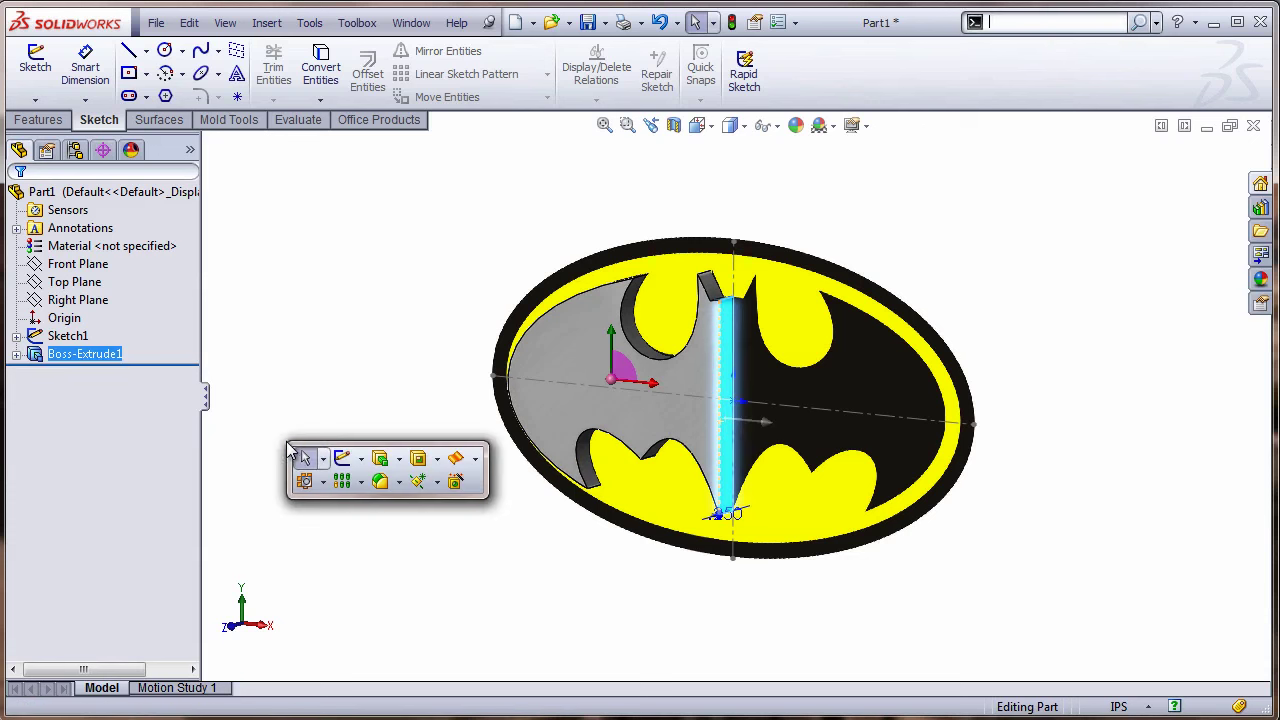
pyautogui.click(361, 482)
pyautogui.click(372, 543)
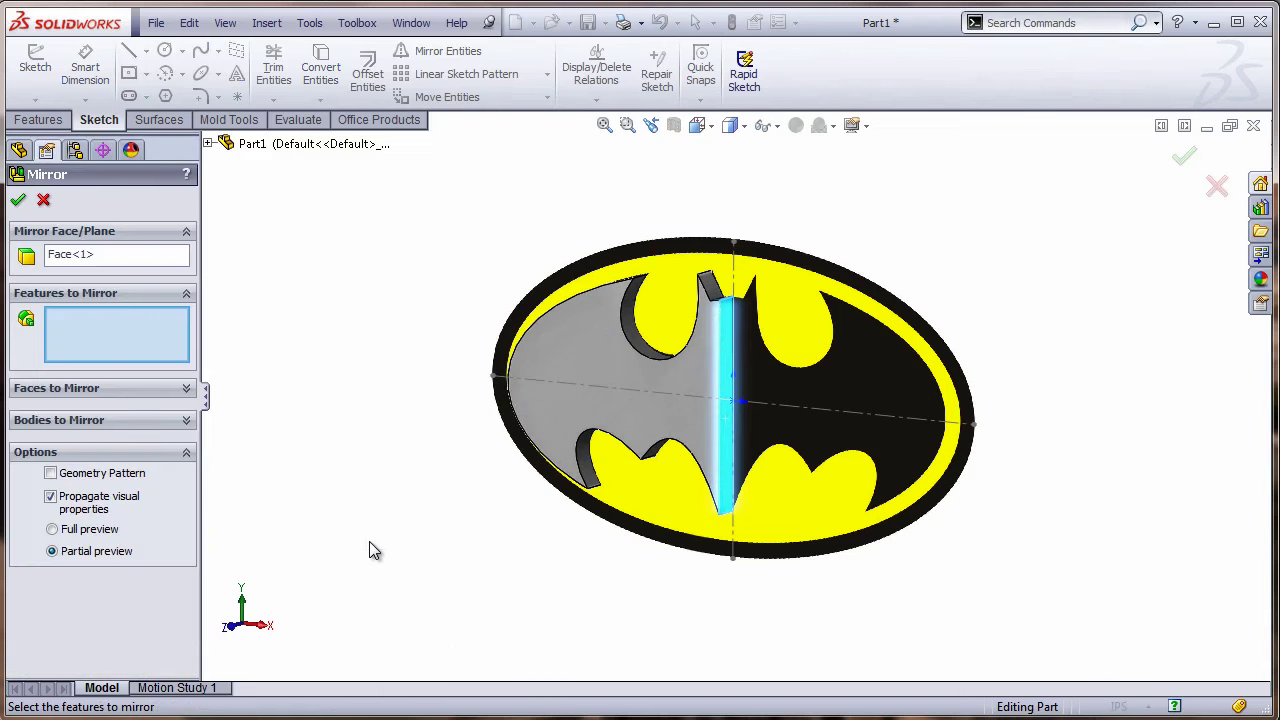
pyautogui.click(182, 418)
pyautogui.click(612, 402)
pyautogui.press('Return')
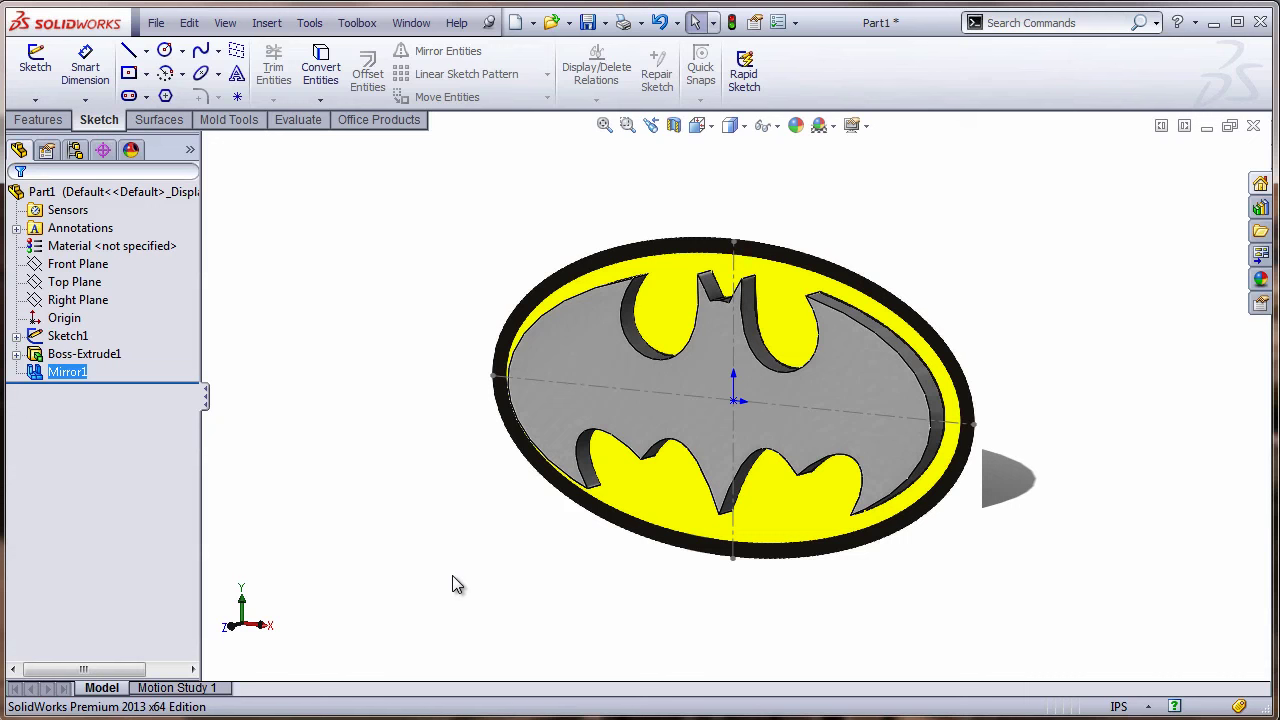
# Step: Hide Sketch1 so the logo picture and centerlines disappear, leaving the grey bat
pyautogui.keyDown('ctrl'); pyautogui.click(62, 338); pyautogui.keyUp('ctrl')
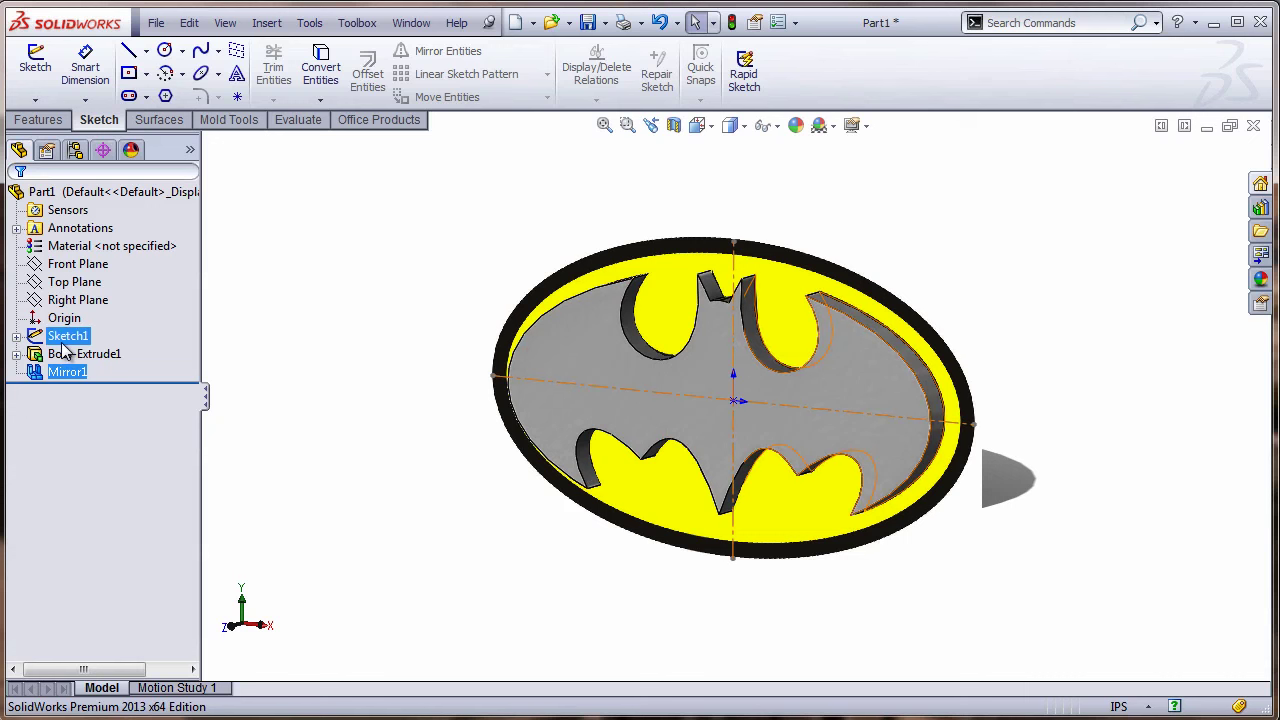
pyautogui.click(62, 340)
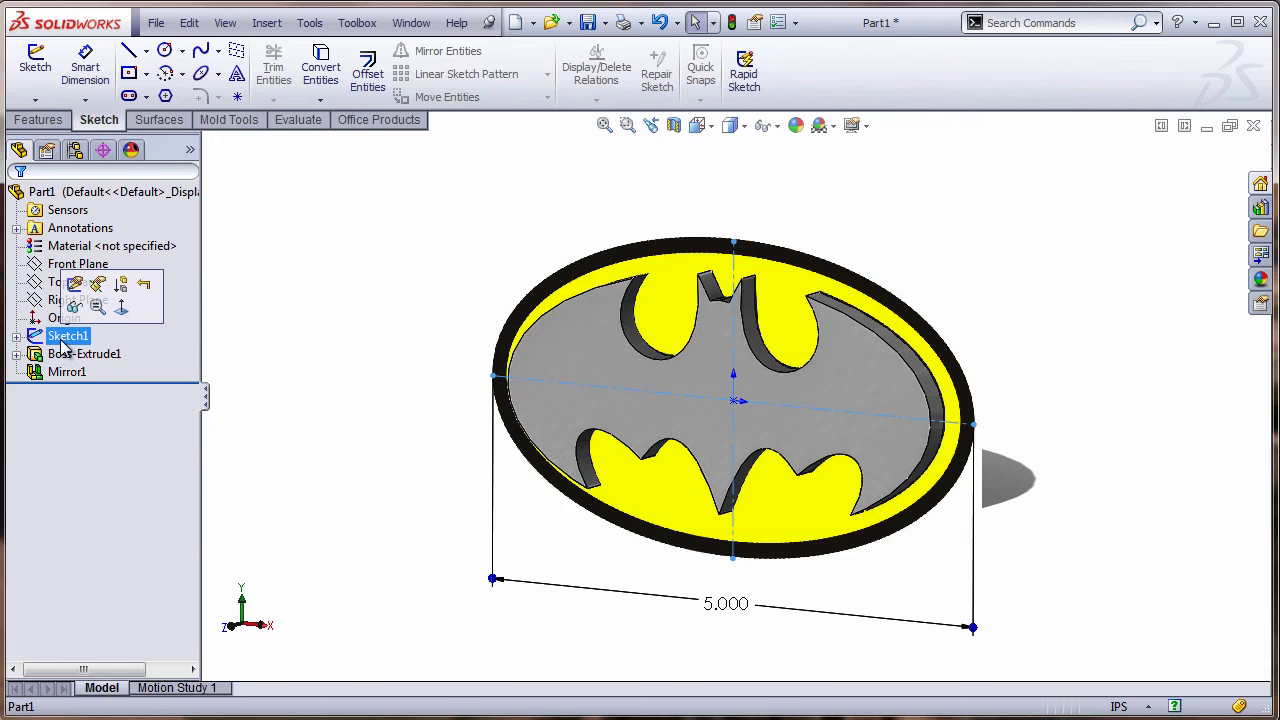
pyautogui.click(75, 312)
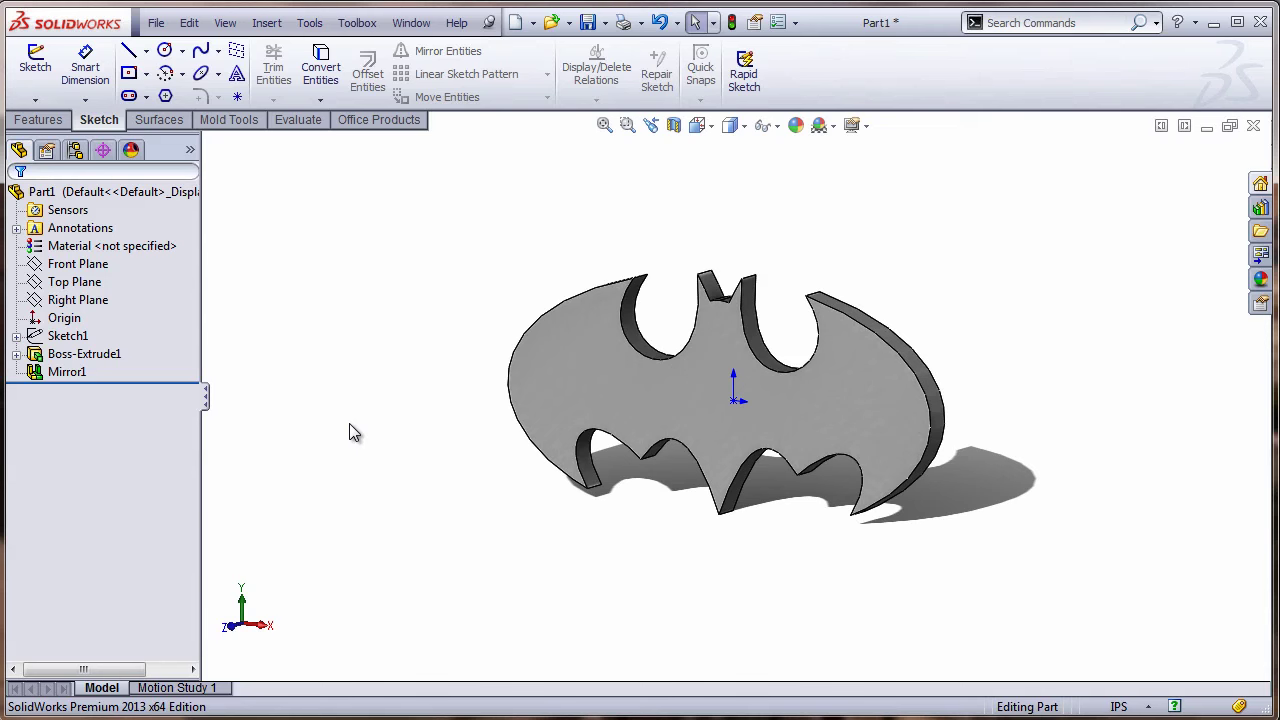
pyautogui.scroll(-2, 785, 398)
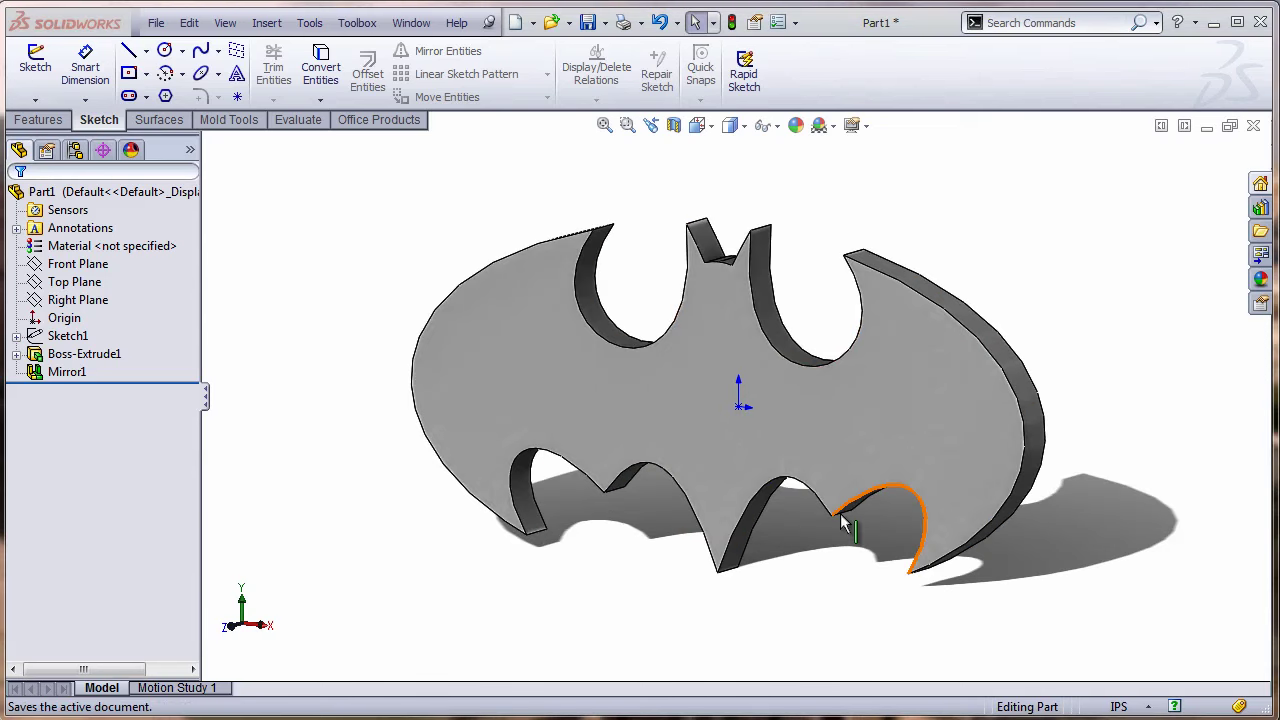